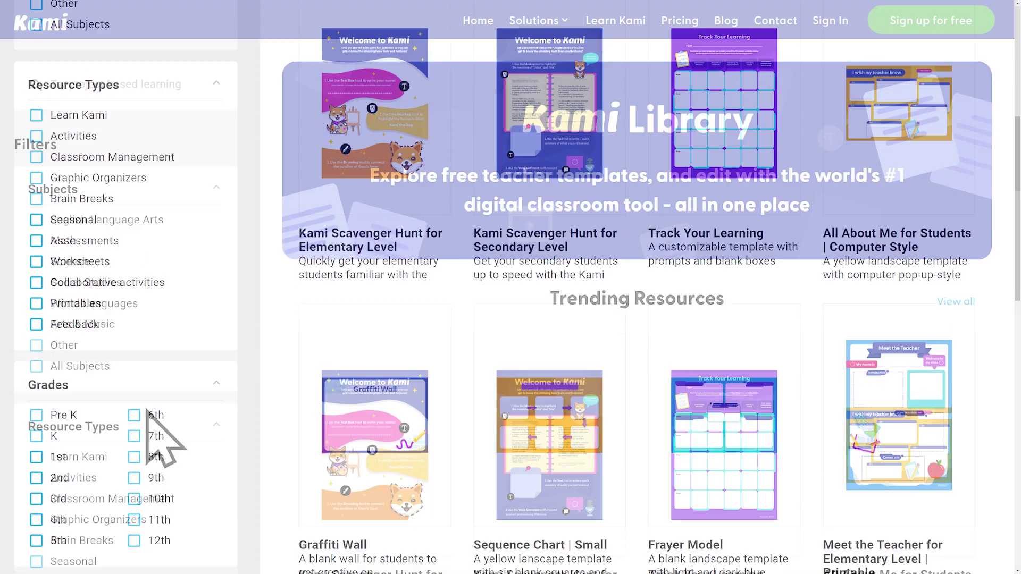
- Filter the library to Learn Kami resources and open the Kami Scavenger Hunt for Secondary Level template
{"action": "left_click", "coordinate": [35, 456]}
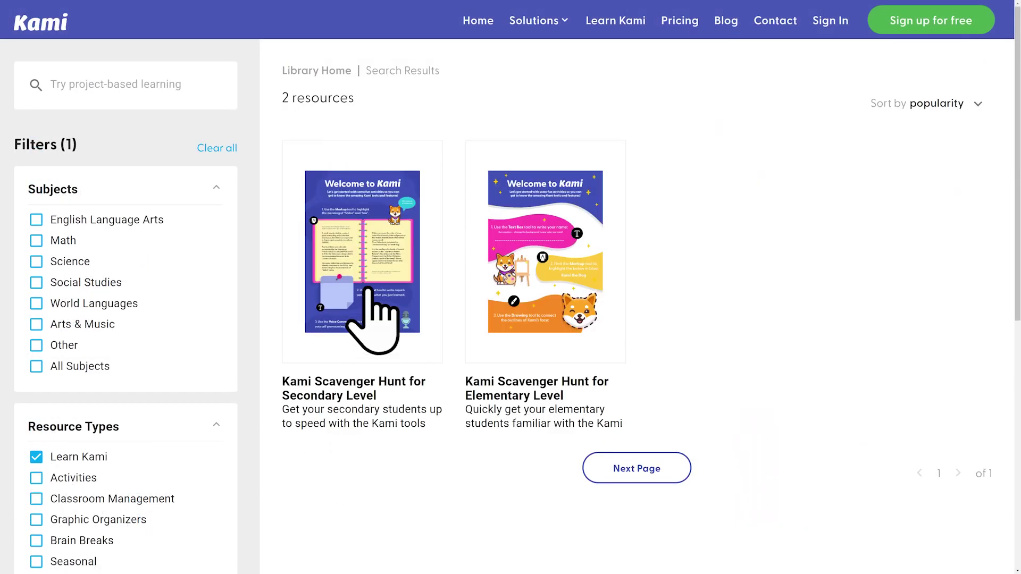
{"action": "left_click", "coordinate": [370, 290]}
{"action": "left_click", "coordinate": [772, 154]}
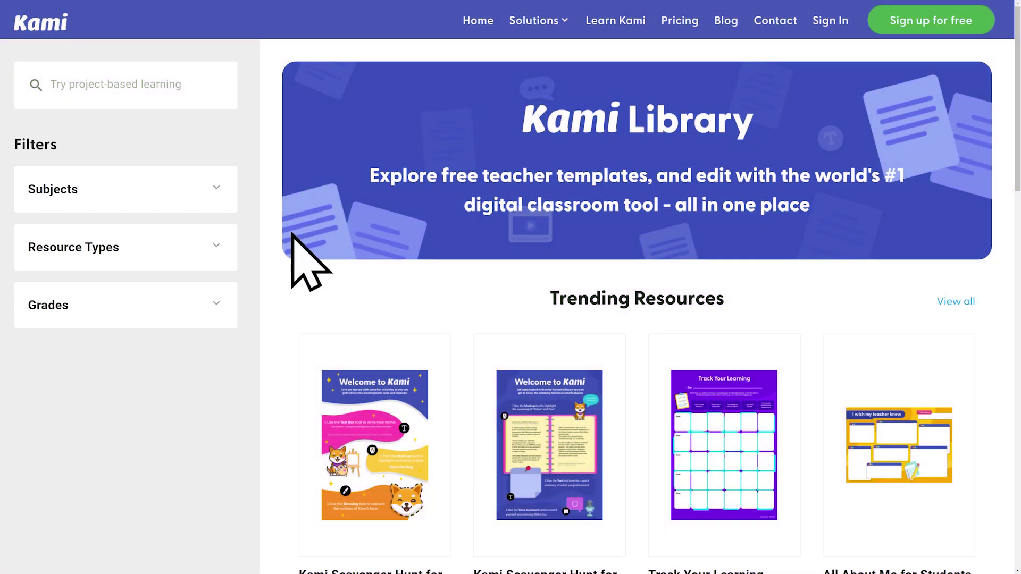
- Expand the Subjects, Resource Types and Grades filters in the Kami Library to view their options
{"action": "left_click", "coordinate": [216, 188]}
{"action": "left_click", "coordinate": [218, 425]}
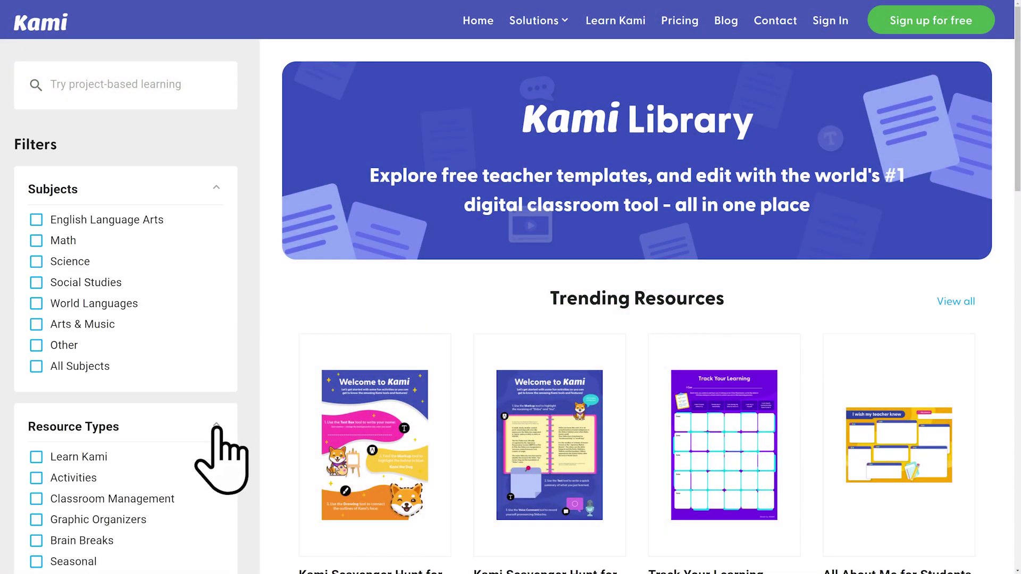
{"action": "scroll", "coordinate": [221, 442], "scroll_direction": "down", "scroll_amount": 7}
{"action": "left_click", "coordinate": [217, 336]}
{"action": "left_click", "coordinate": [36, 367]}
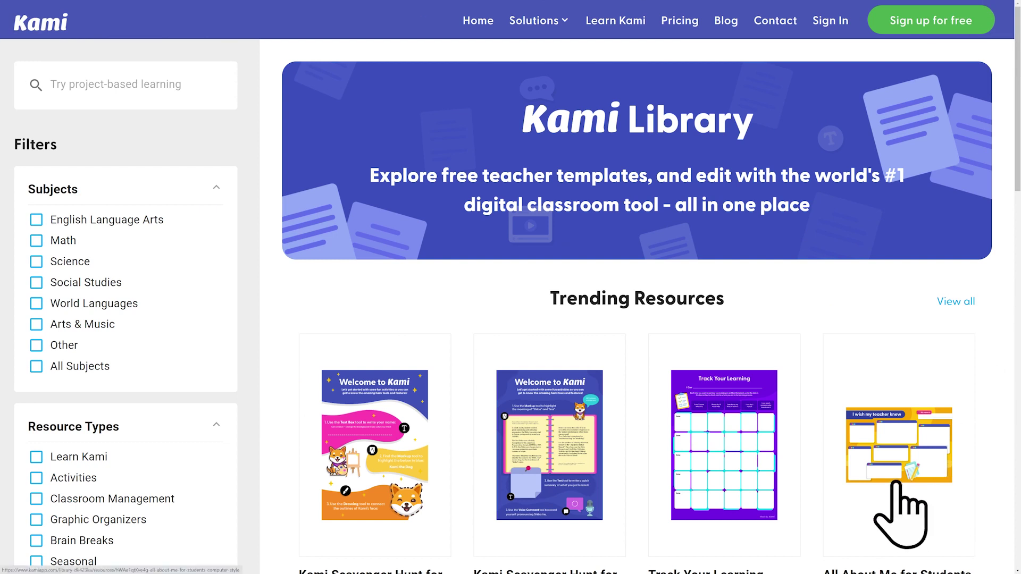
- Open the All About Me for Students | Computer Style template and examine its details and related resources
{"action": "left_click", "coordinate": [905, 487]}
{"action": "scroll", "coordinate": [1012, 468], "scroll_direction": "down", "scroll_amount": 5}
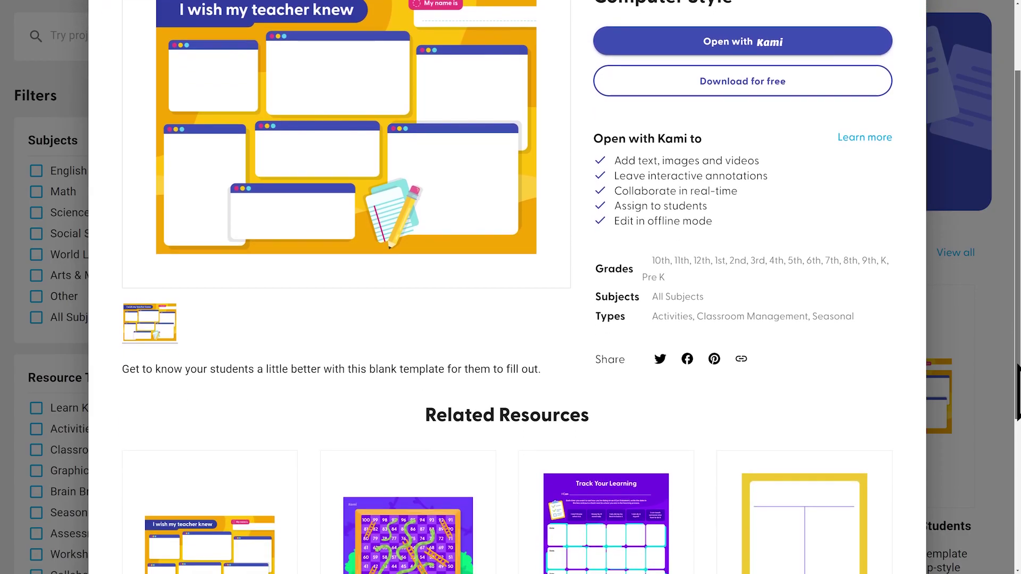
{"action": "scroll", "coordinate": [1012, 495], "scroll_direction": "down", "scroll_amount": 2}
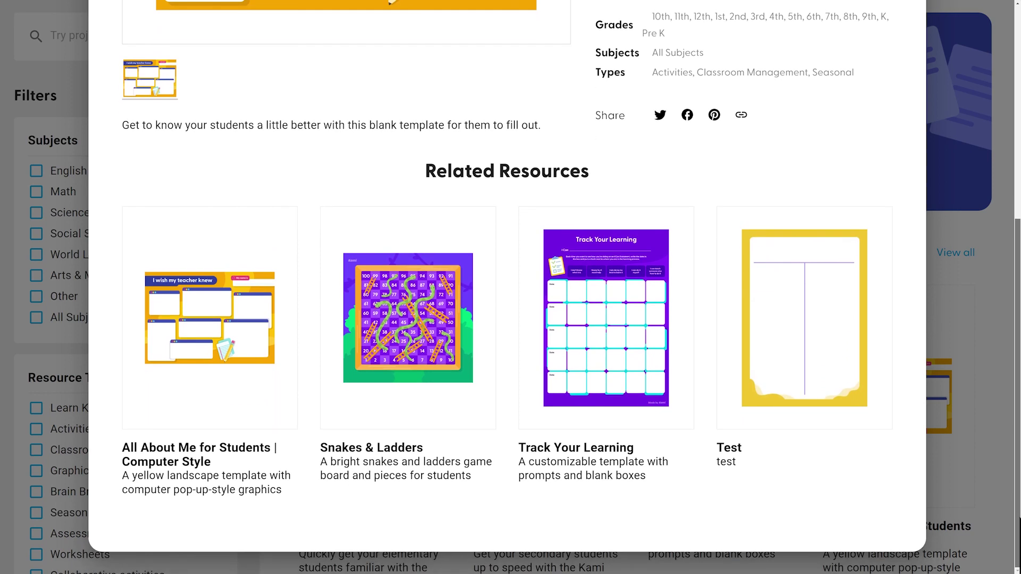
{"action": "left_click_drag", "start_coordinate": [1015, 526], "coordinate": [1014, 311]}
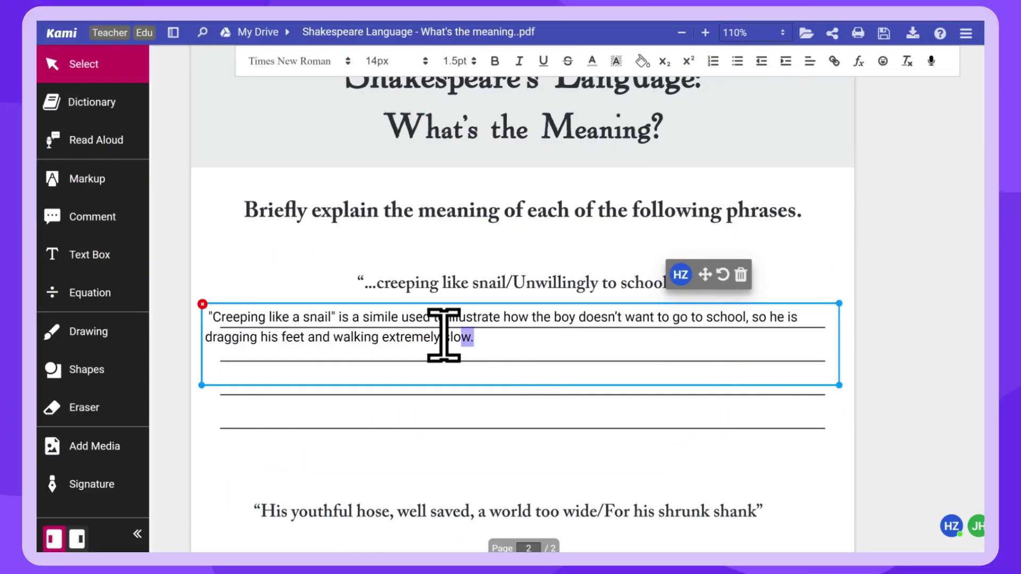
- Format the whole "Creeping like a snail" answer in Open Dyslexic at 18px with 2.0pt line spacing
{"action": "left_click_drag", "start_coordinate": [444, 334], "coordinate": [209, 330]}
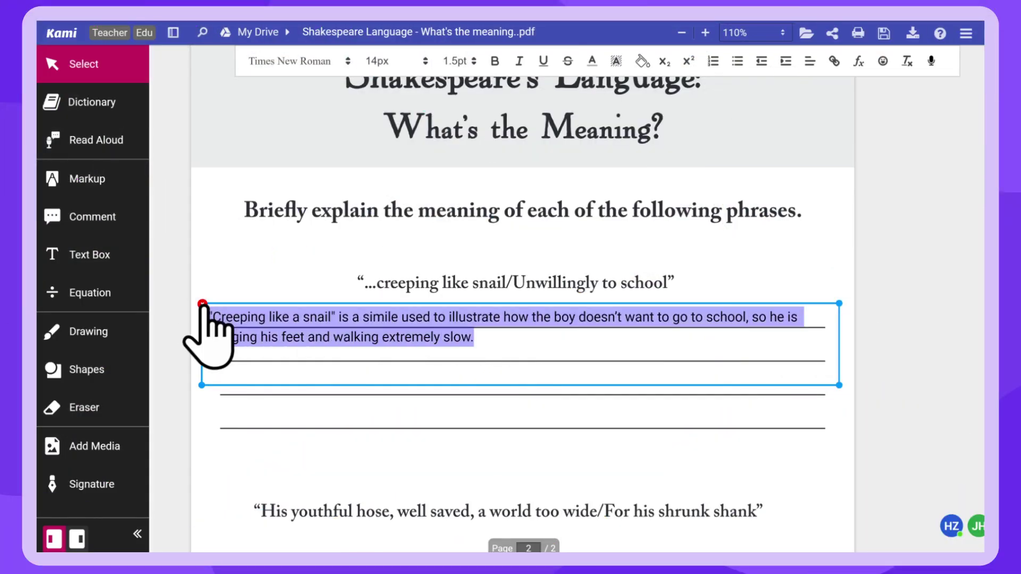
{"action": "left_click", "coordinate": [349, 61]}
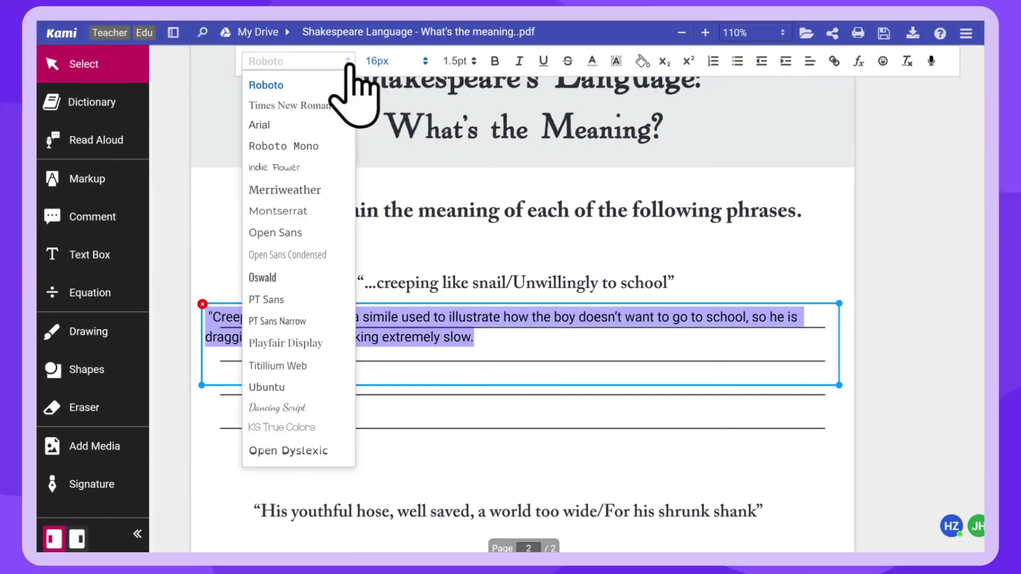
{"action": "left_click", "coordinate": [299, 452]}
{"action": "left_click", "coordinate": [420, 61]}
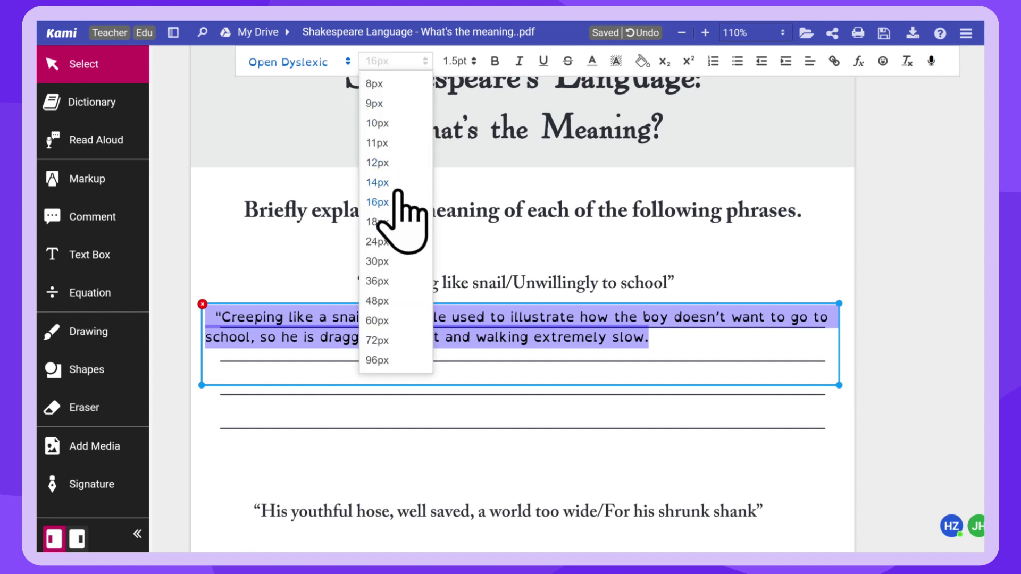
{"action": "left_click", "coordinate": [393, 221]}
{"action": "left_click", "coordinate": [468, 61]}
{"action": "left_click", "coordinate": [455, 184]}
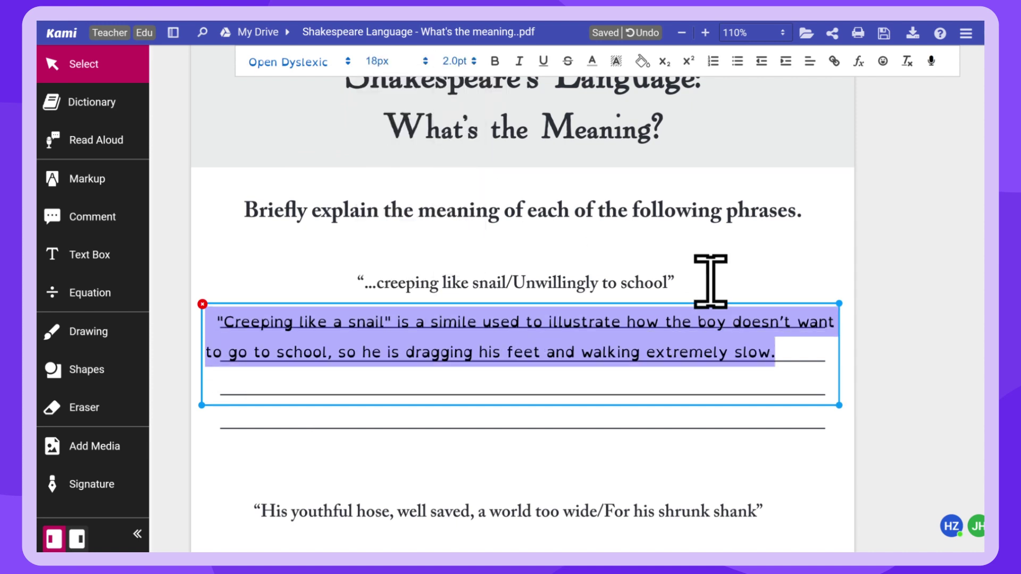
{"action": "left_click", "coordinate": [869, 340]}
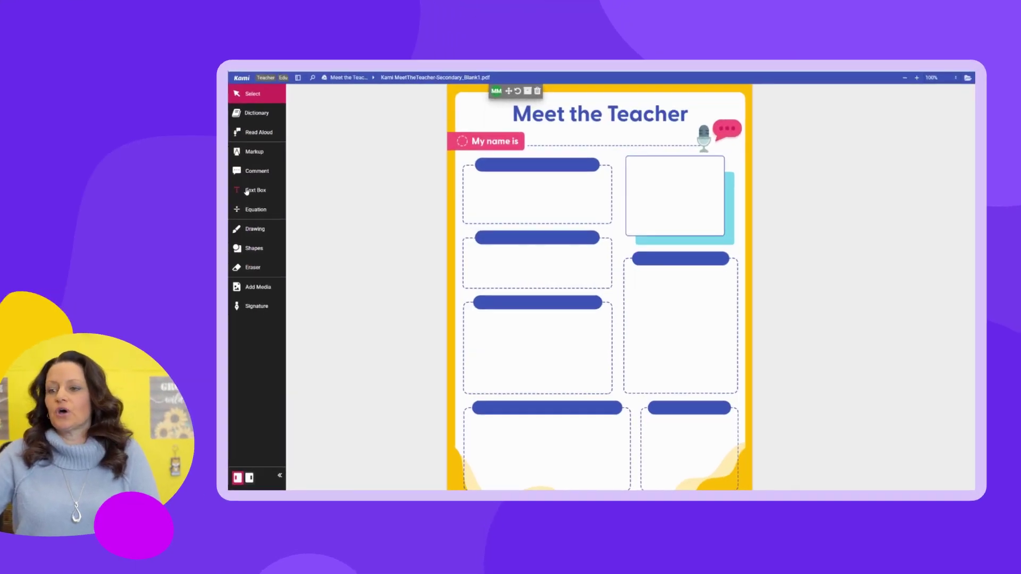
- Cover the "Meet the Teacher" title with a white-filled text box reading "How Has Helen Keller Changed?", widened to span the title
{"action": "left_click", "coordinate": [246, 190]}
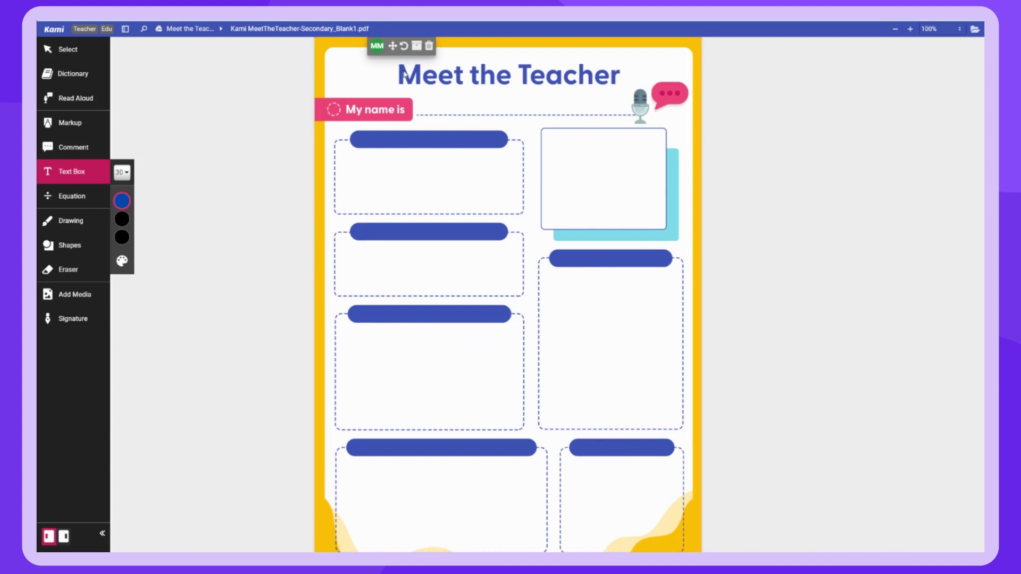
{"action": "left_click", "coordinate": [405, 73]}
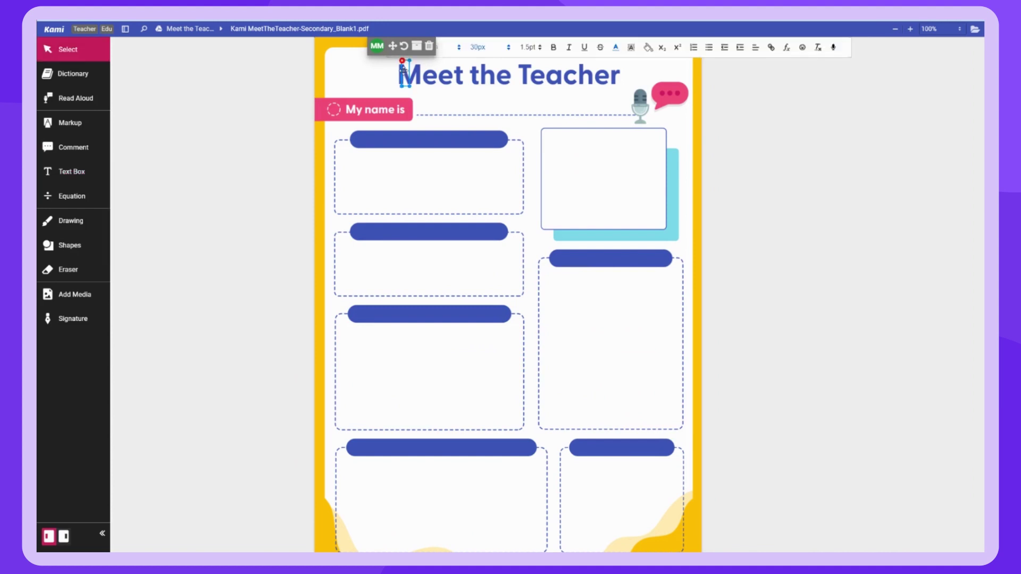
{"action": "key", "text": "ctrl+v"}
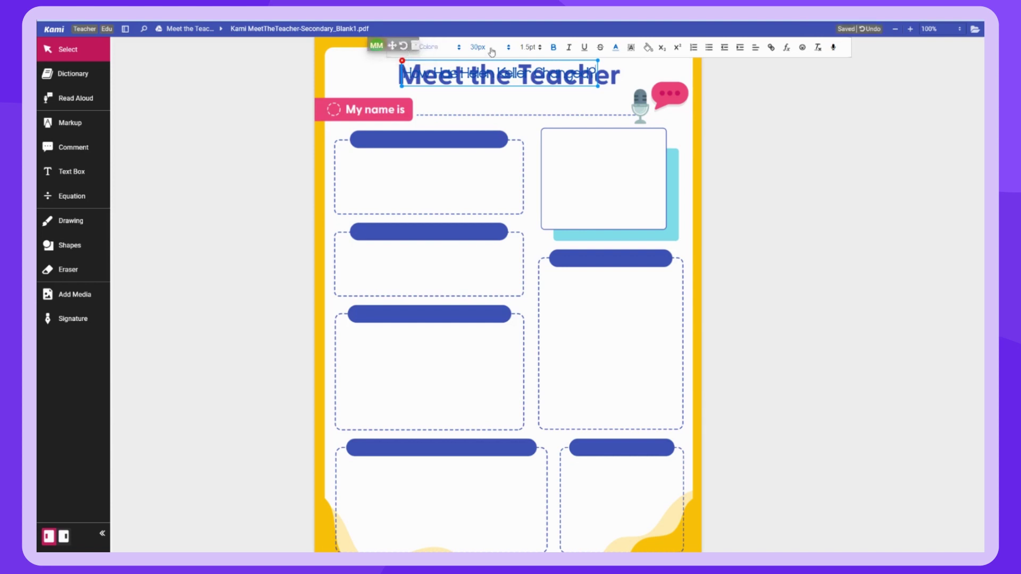
{"action": "left_click", "coordinate": [648, 49]}
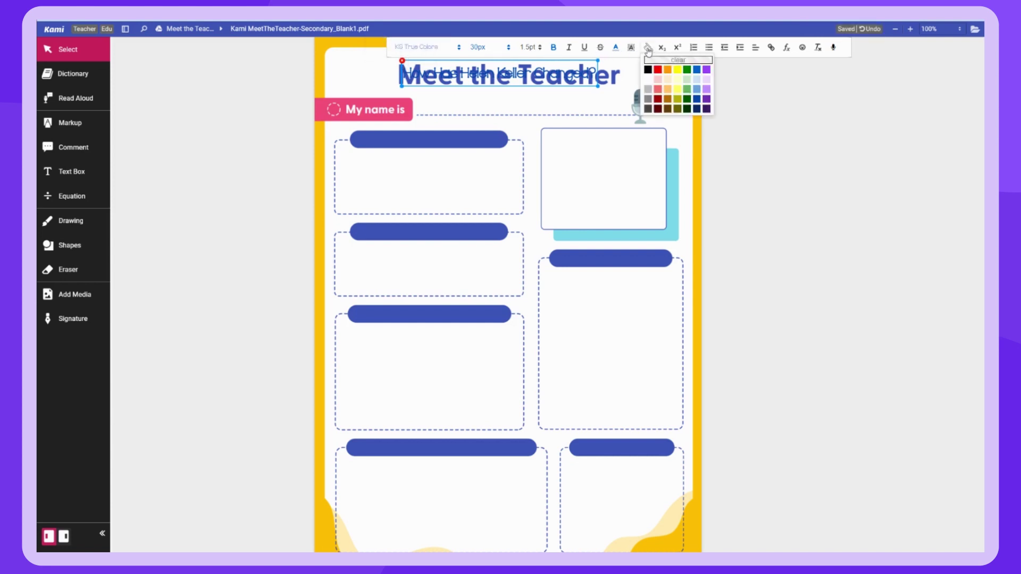
{"action": "left_click", "coordinate": [648, 79]}
{"action": "left_click_drag", "start_coordinate": [601, 86], "coordinate": [623, 83]}
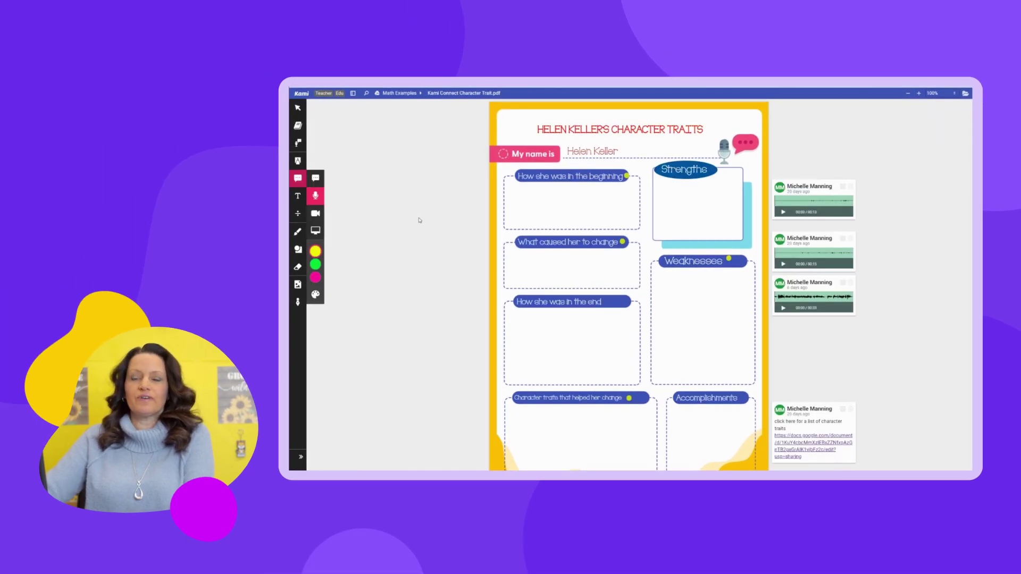
- Review the Helen Keller organizer and the voice comments on "How she was in the beginning" and "What caused her to change"
{"action": "scroll", "coordinate": [419, 220], "scroll_direction": "down", "scroll_amount": 1}
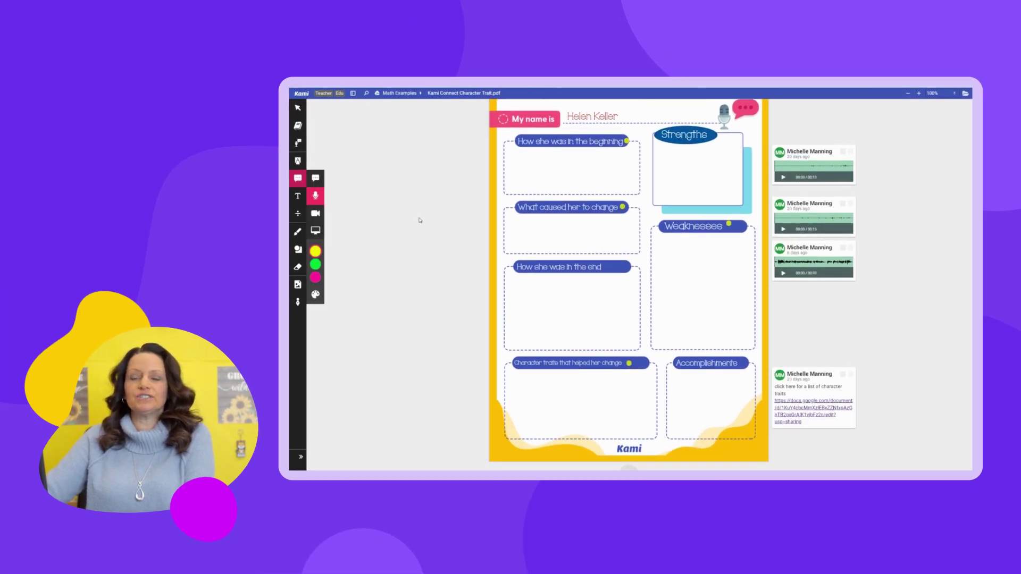
{"action": "scroll", "coordinate": [419, 220], "scroll_direction": "up", "scroll_amount": 1}
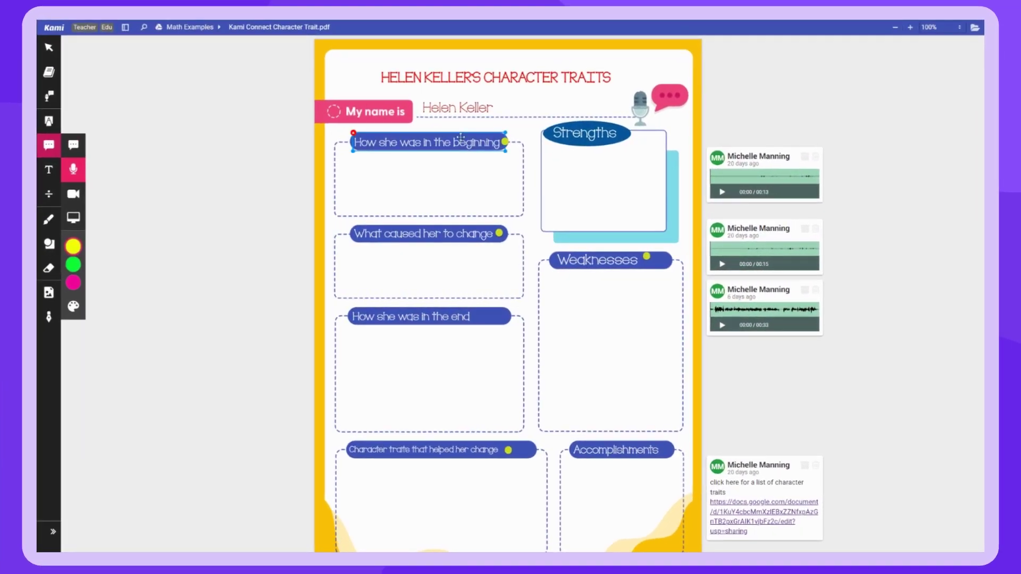
{"action": "left_click", "coordinate": [626, 175]}
{"action": "left_click", "coordinate": [725, 159]}
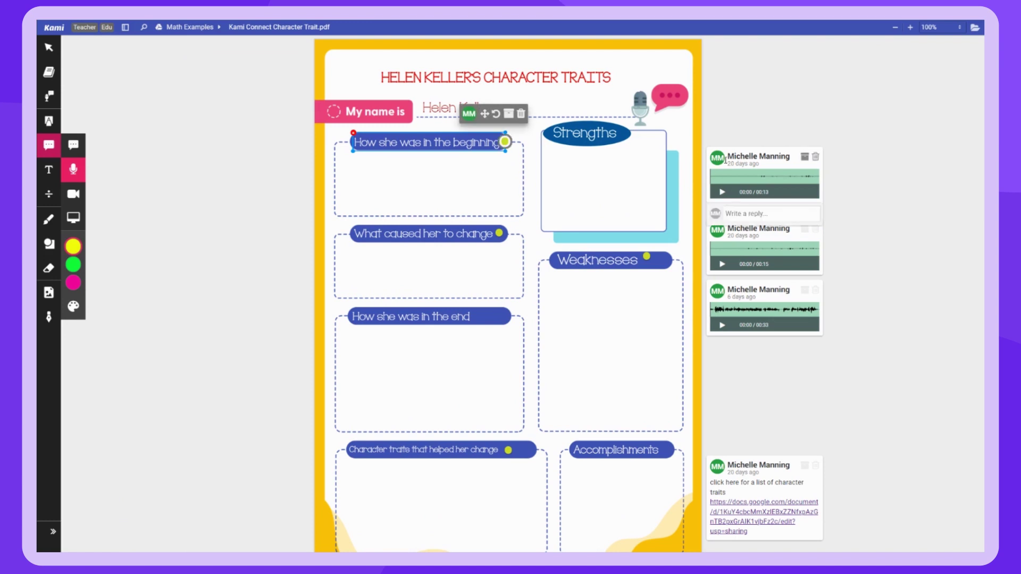
{"action": "left_click", "coordinate": [735, 239]}
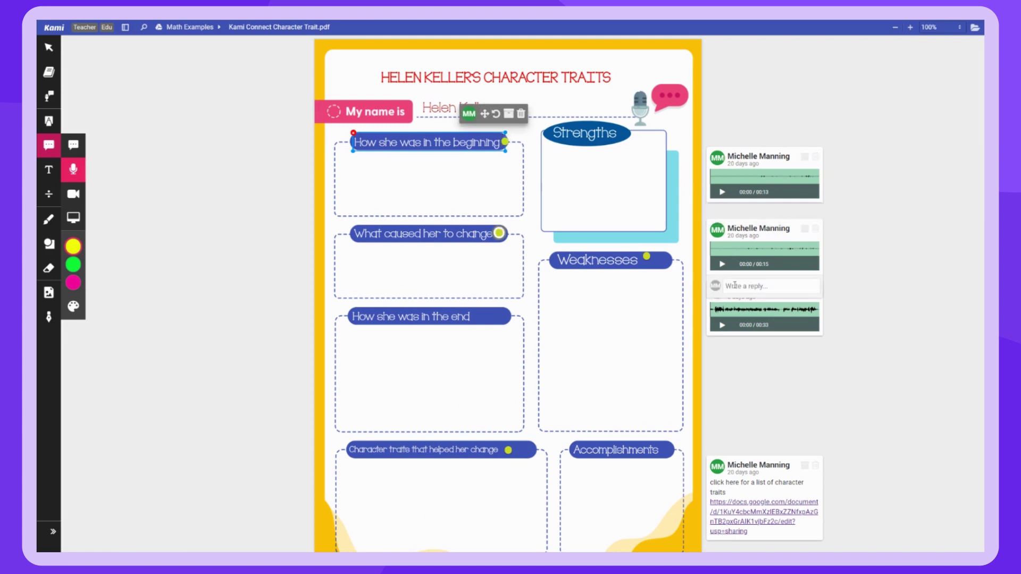
{"action": "left_click", "coordinate": [503, 180]}
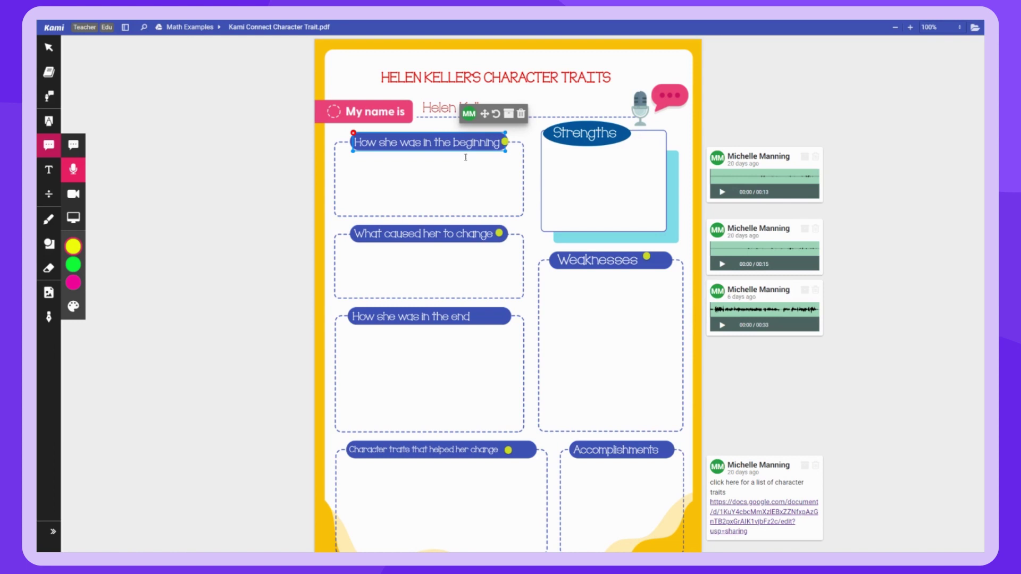
{"action": "left_click", "coordinate": [452, 152]}
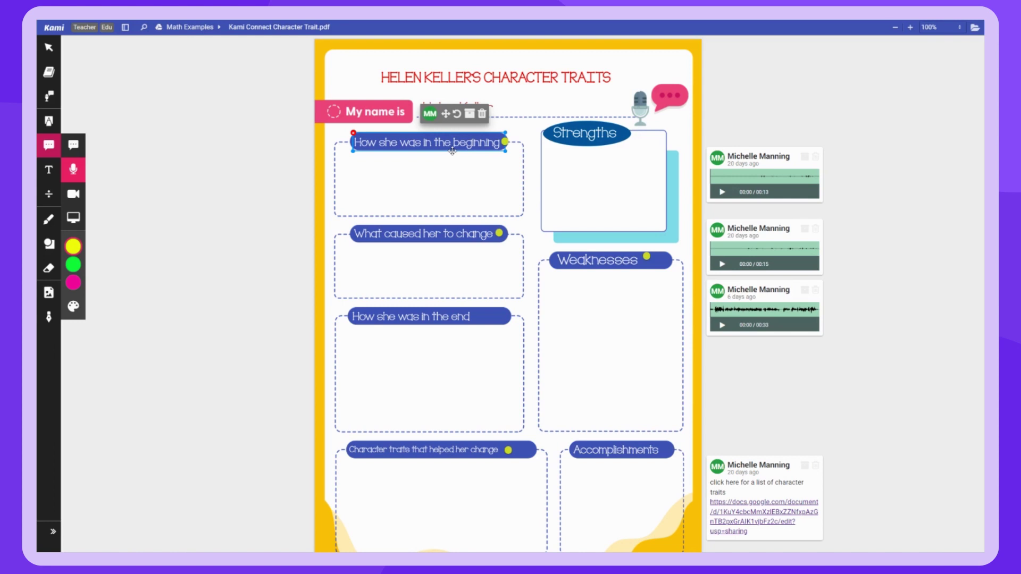
{"action": "left_click", "coordinate": [715, 183]}
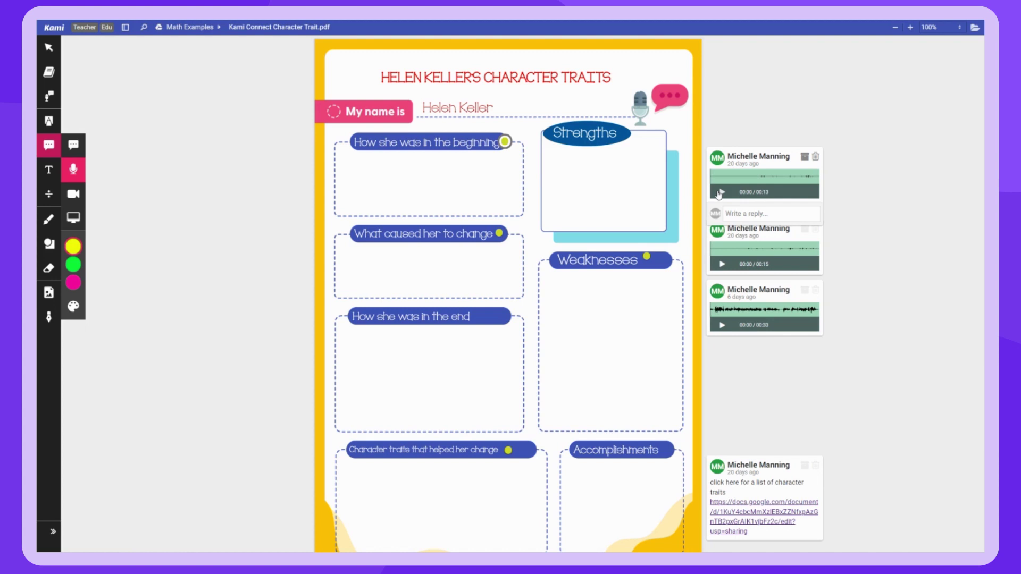
- Record a voice comment on the "How she was in the end" heading and color its marker purple
{"action": "left_click", "coordinate": [70, 141]}
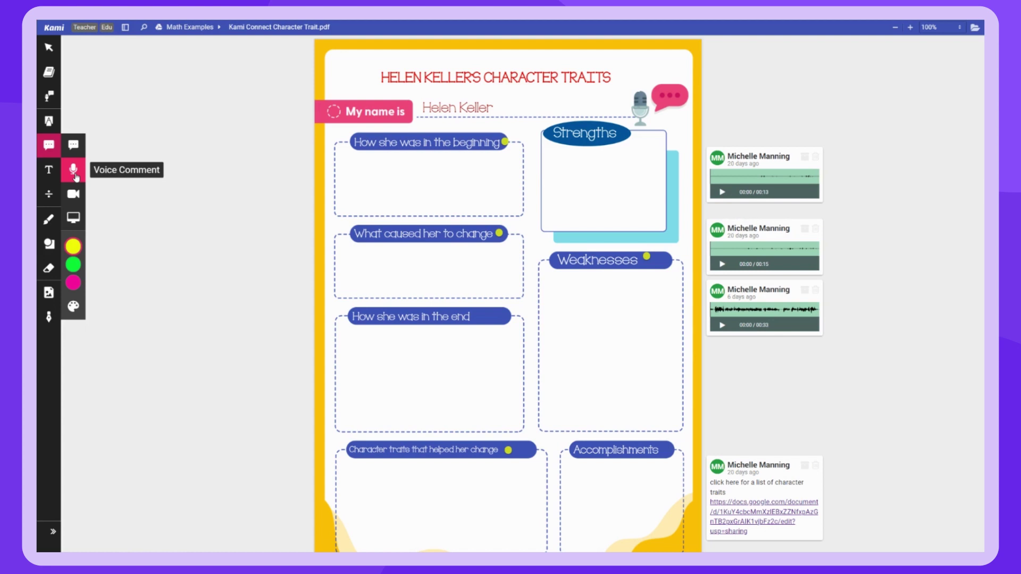
{"action": "left_click", "coordinate": [74, 170]}
{"action": "left_click", "coordinate": [480, 313]}
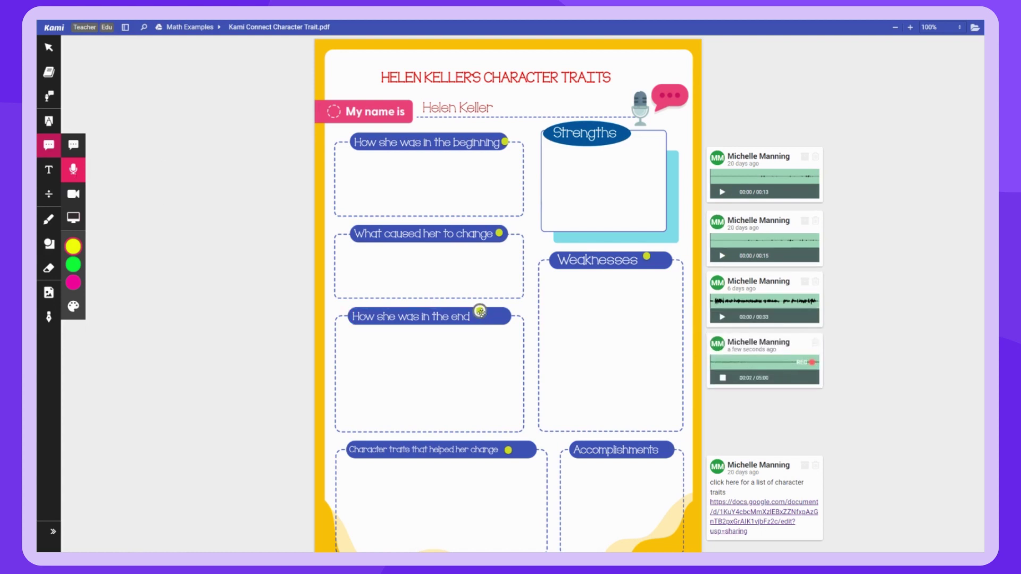
{"action": "left_click", "coordinate": [481, 312]}
{"action": "left_click", "coordinate": [494, 276]}
{"action": "left_click", "coordinate": [722, 378]}
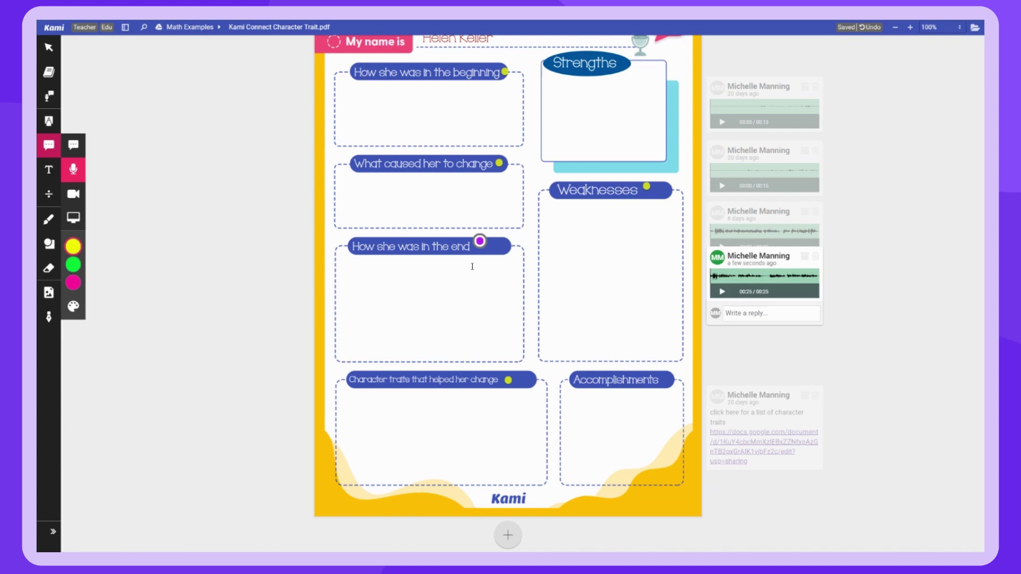
- Open the character traits list linked in the comment on "Character traits that helped her change"
{"action": "left_click", "coordinate": [508, 381]}
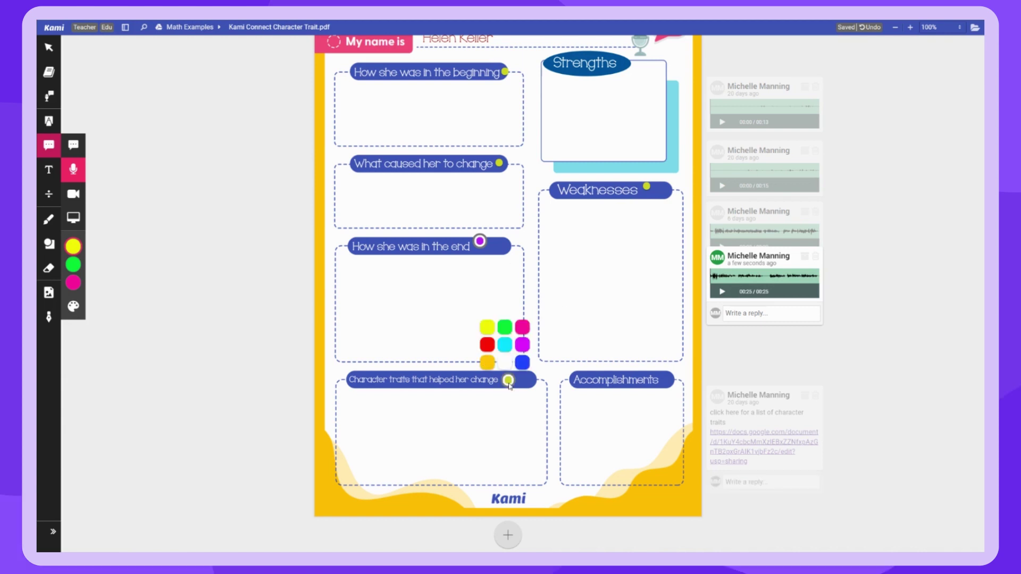
{"action": "left_click", "coordinate": [732, 414]}
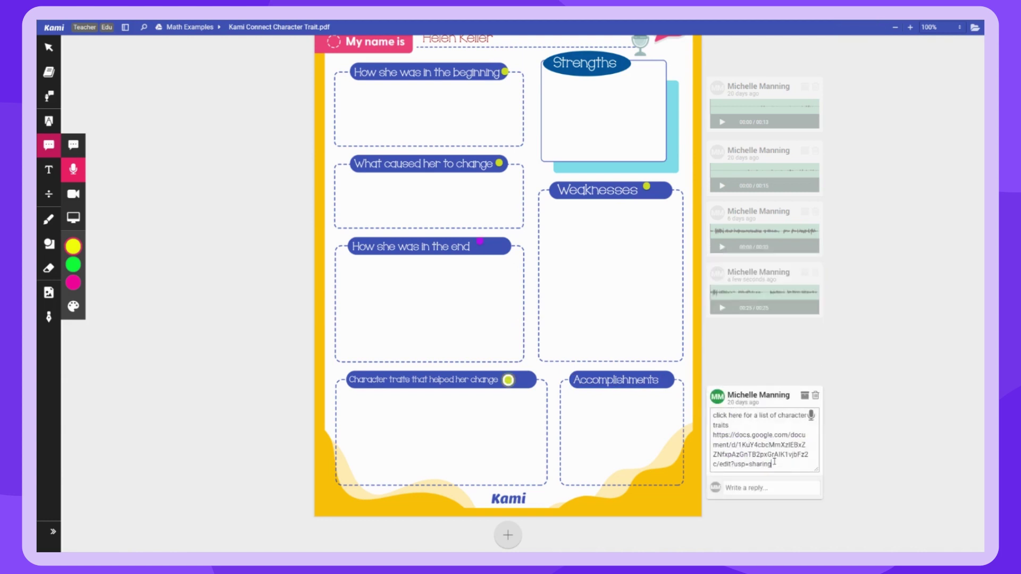
{"action": "key", "text": "Return"}
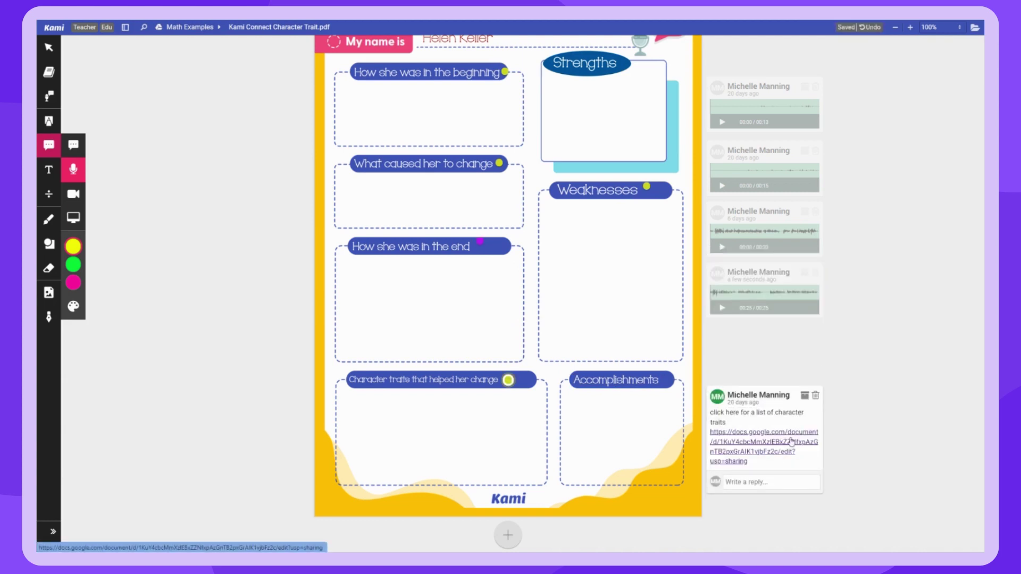
{"action": "left_click", "coordinate": [428, 380]}
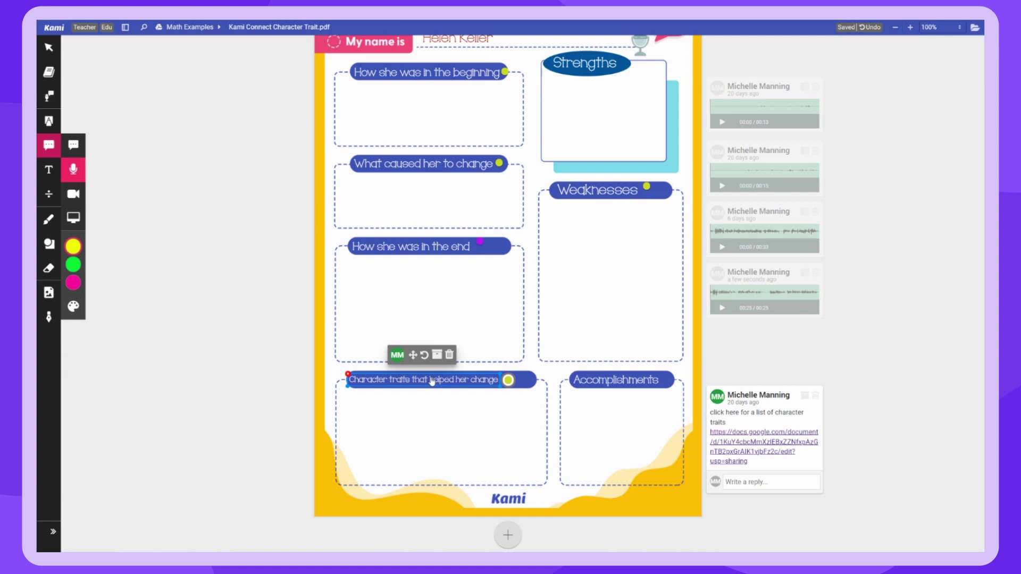
{"action": "left_click", "coordinate": [787, 452]}
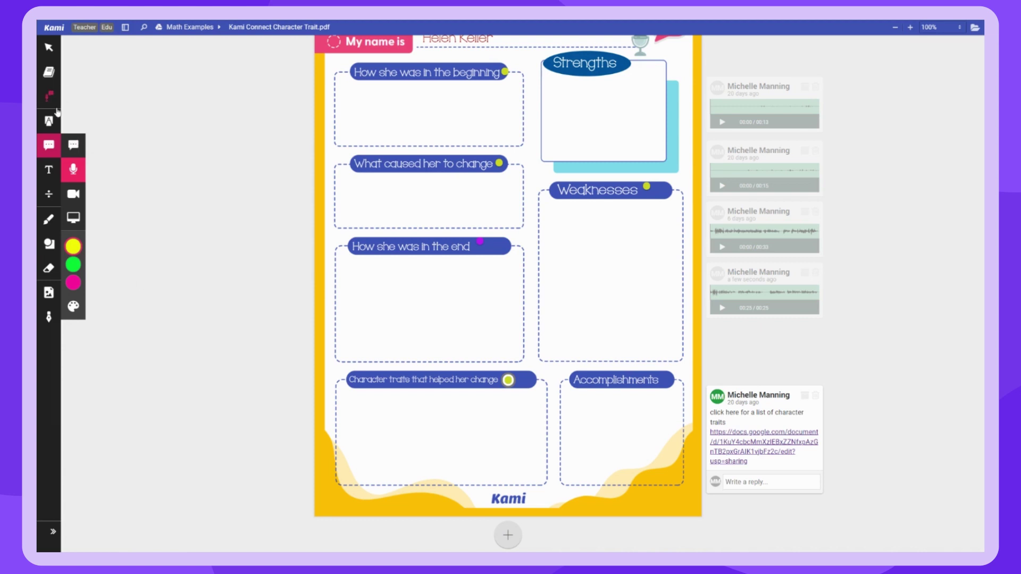
- Add a text box under "What caused her to change" and dictate "What causes Helen Keller to change" into it
{"action": "left_click", "coordinate": [49, 169]}
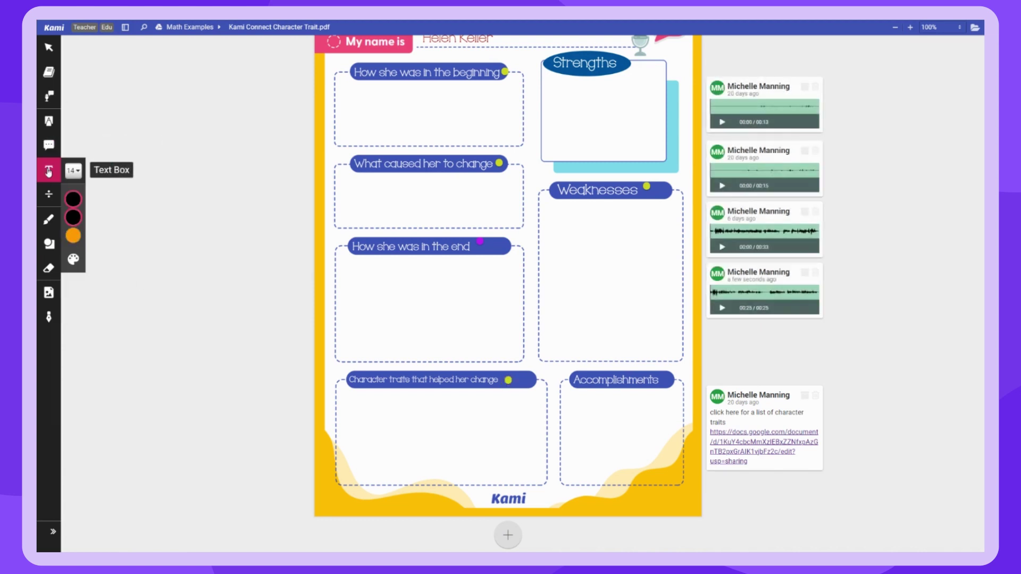
{"action": "left_click", "coordinate": [353, 194]}
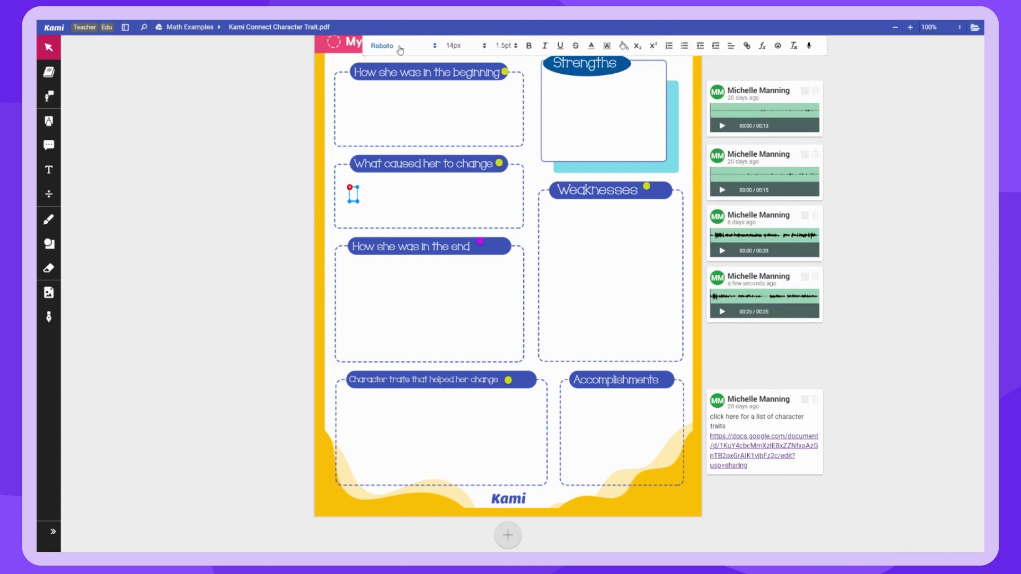
{"action": "left_click", "coordinate": [808, 48]}
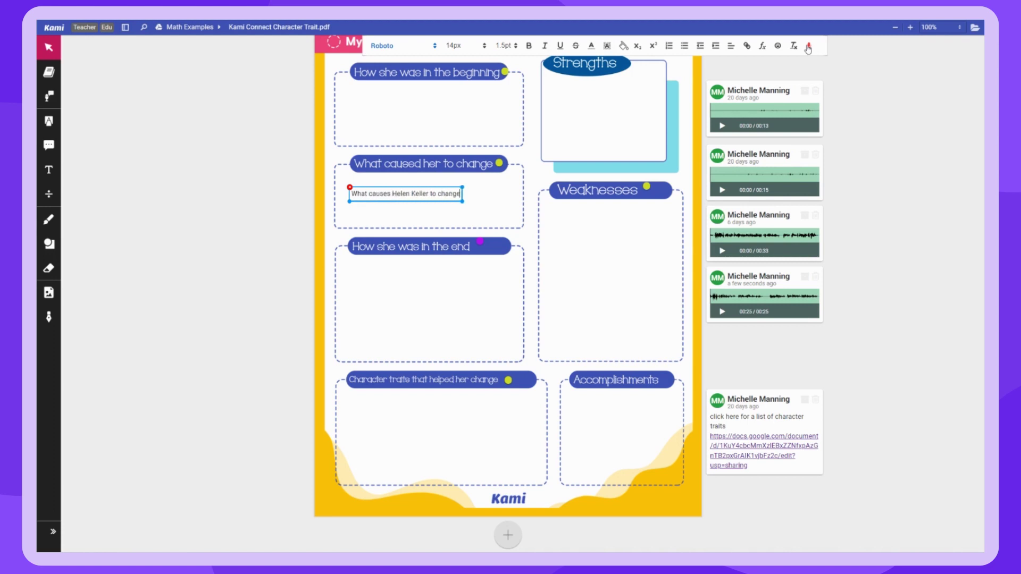
- Stop dictating into the text box under "What caused her to change"
{"action": "left_click", "coordinate": [808, 48]}
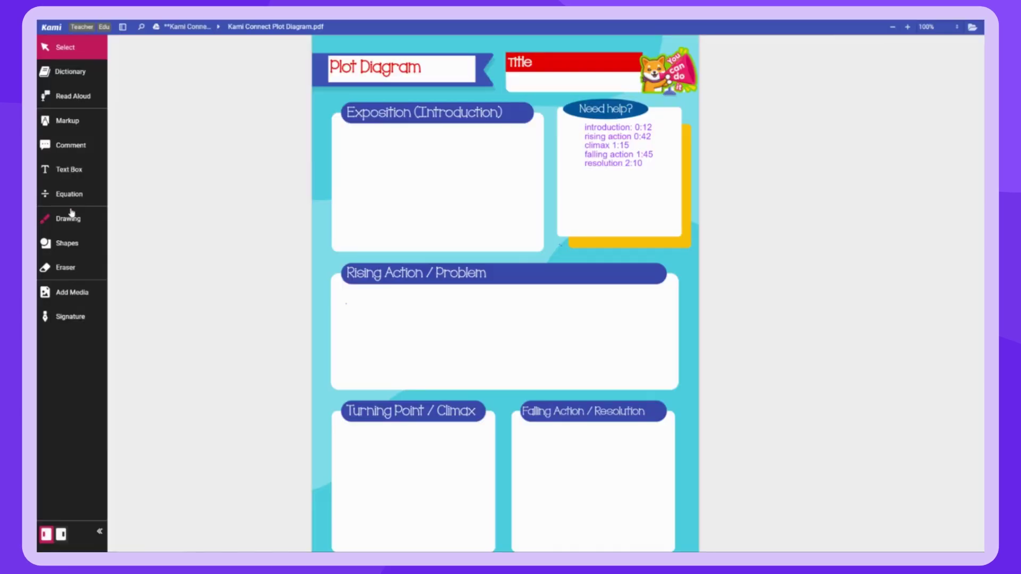
- Insert the Scratch Garden Plot Mountain YouTube video by its URL and place it below the times in the "Need help?" box
{"action": "left_click", "coordinate": [73, 292]}
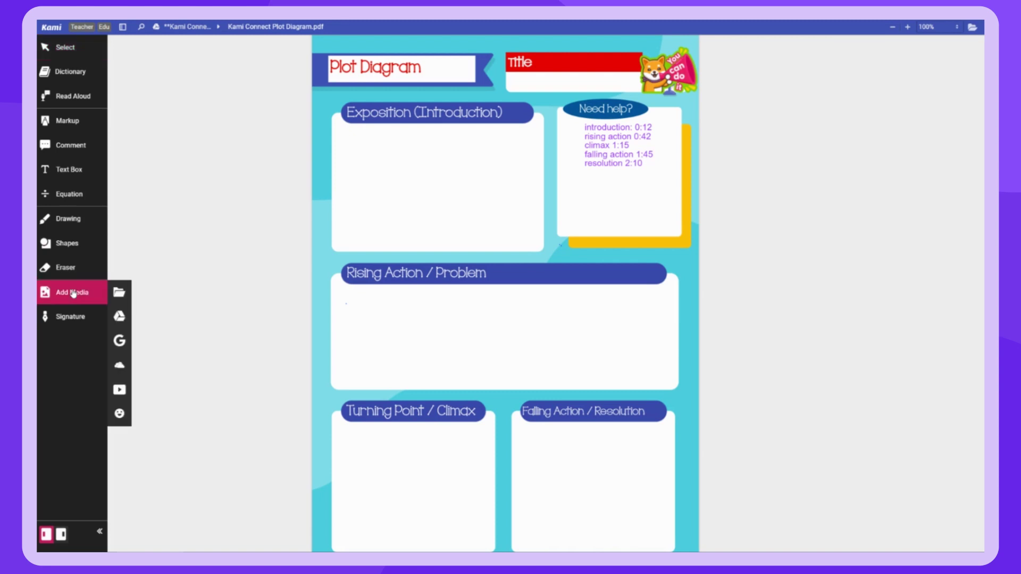
{"action": "left_click", "coordinate": [119, 390]}
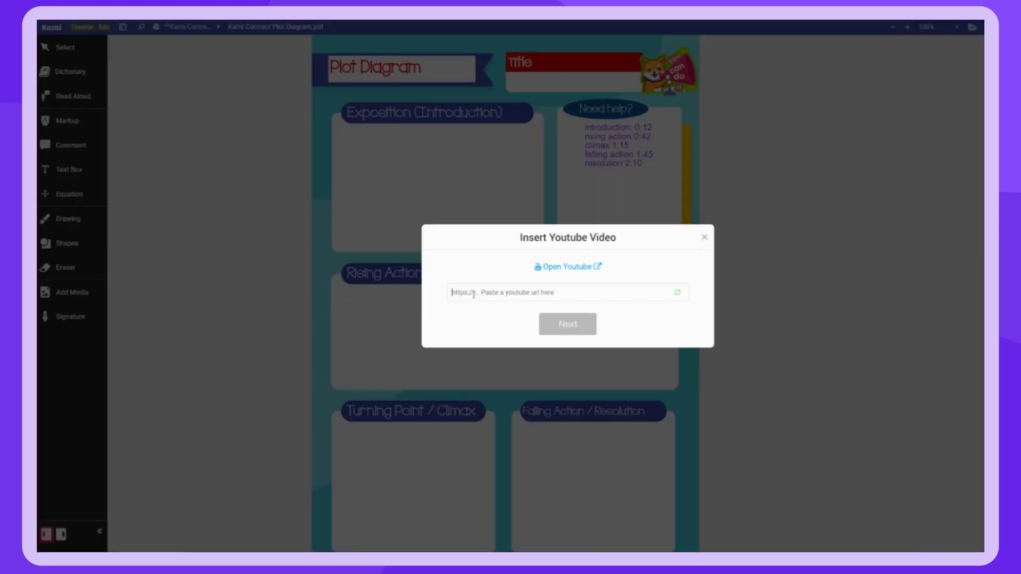
{"action": "left_click", "coordinate": [671, 294]}
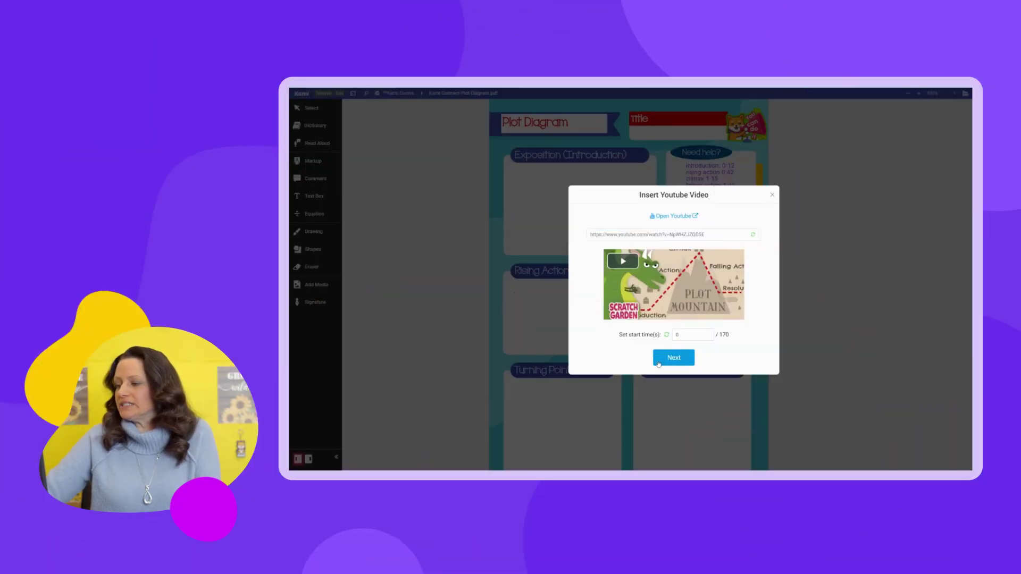
{"action": "left_click", "coordinate": [659, 363]}
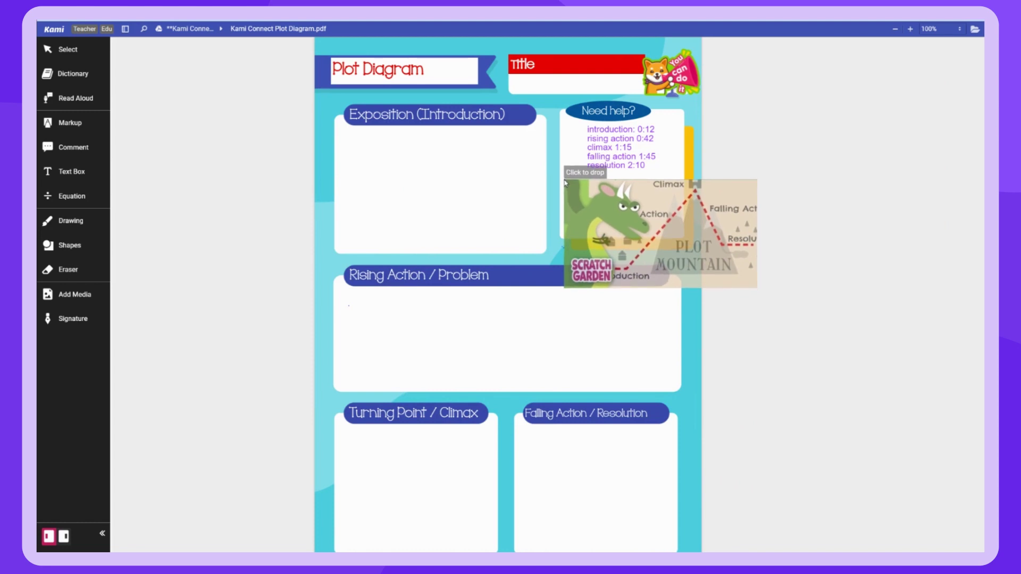
{"action": "left_click", "coordinate": [566, 183]}
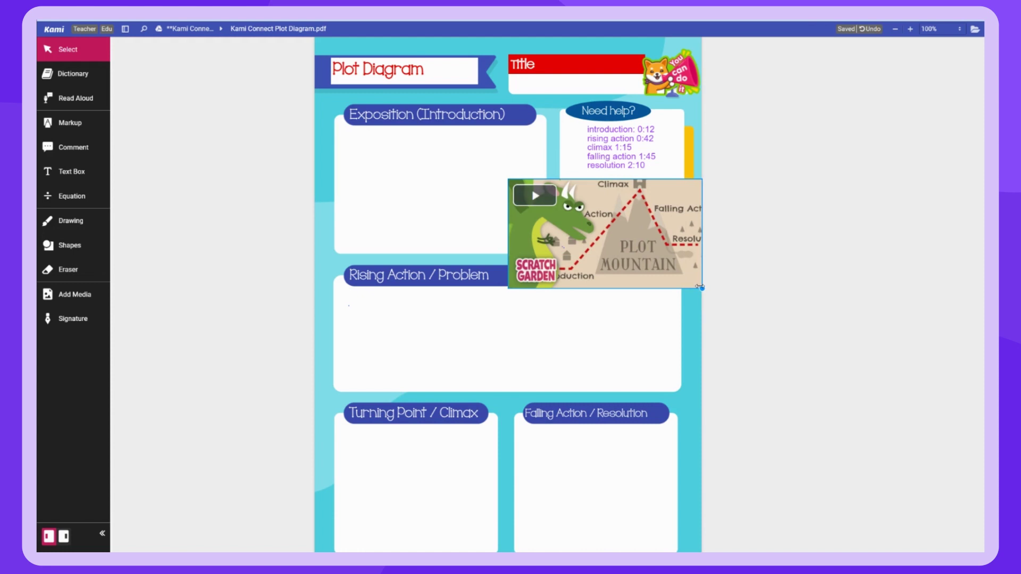
- Shrink the plot video and move it into the "Need help?" box, directly beneath the resolution 2:10 line
{"action": "left_click", "coordinate": [631, 256]}
{"action": "left_click_drag", "start_coordinate": [700, 287], "coordinate": [616, 240]}
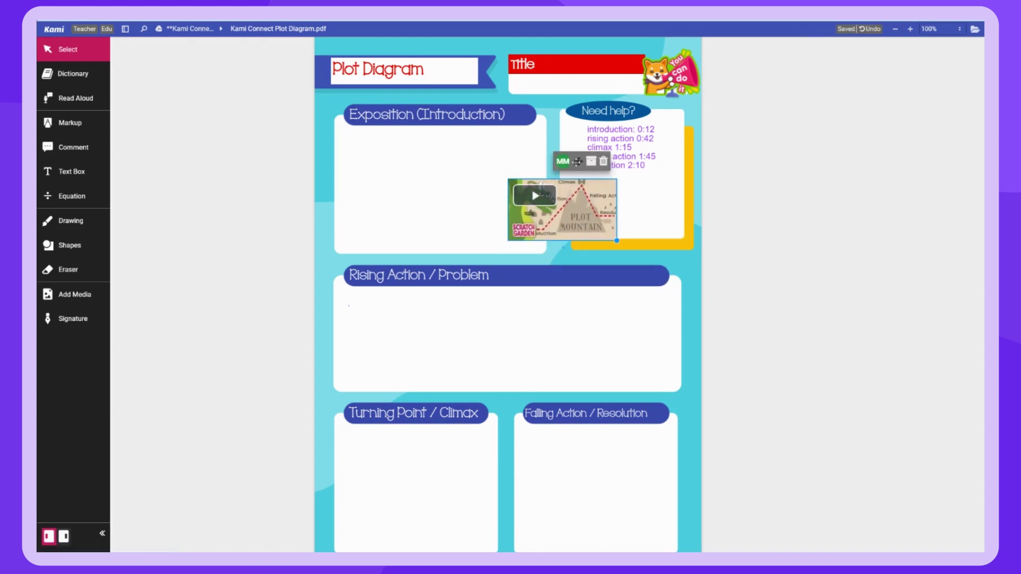
{"action": "left_click_drag", "start_coordinate": [578, 161], "coordinate": [636, 155]}
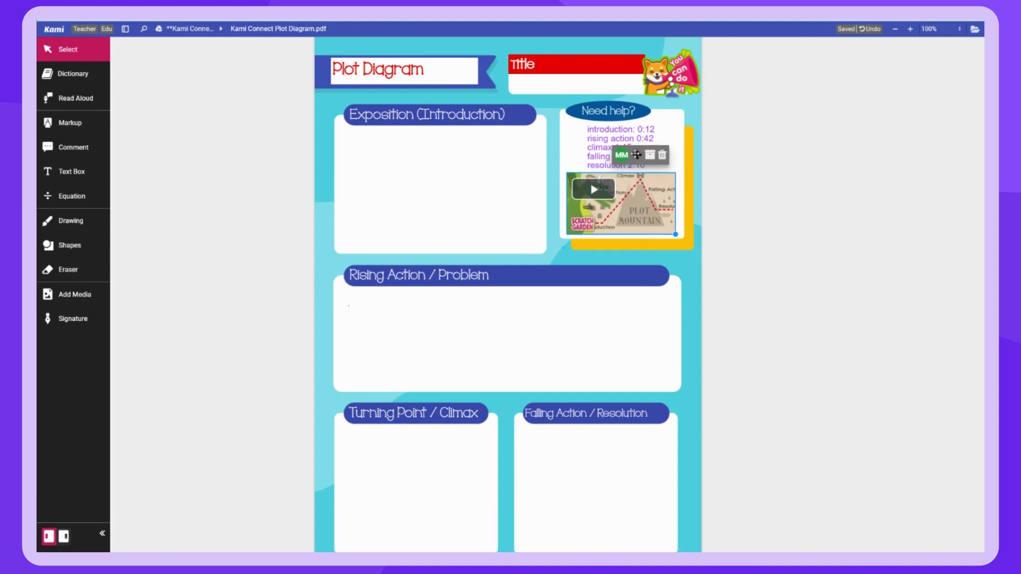
{"action": "left_click", "coordinate": [713, 176]}
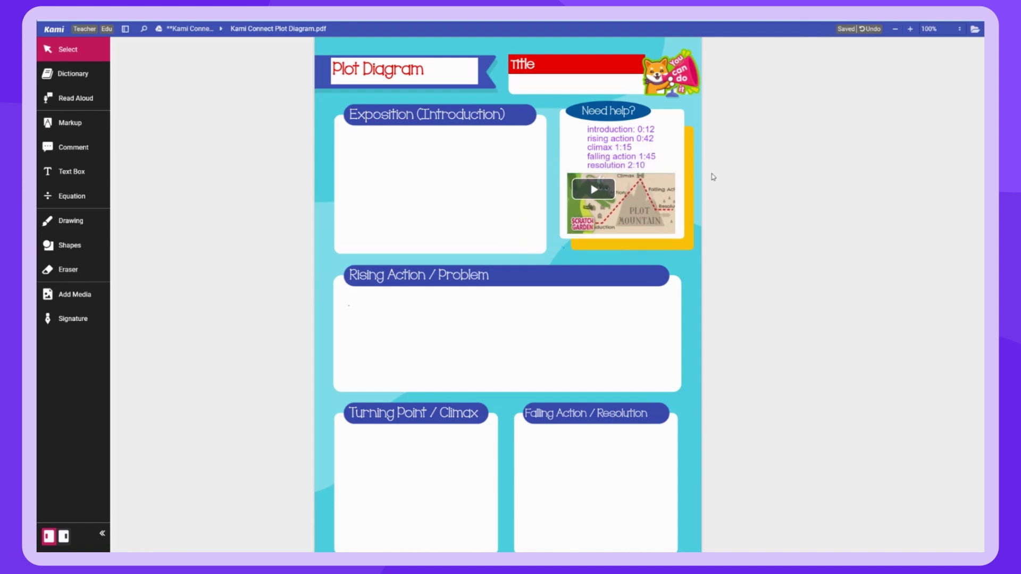
{"action": "left_click", "coordinate": [634, 111]}
{"action": "left_click", "coordinate": [757, 96]}
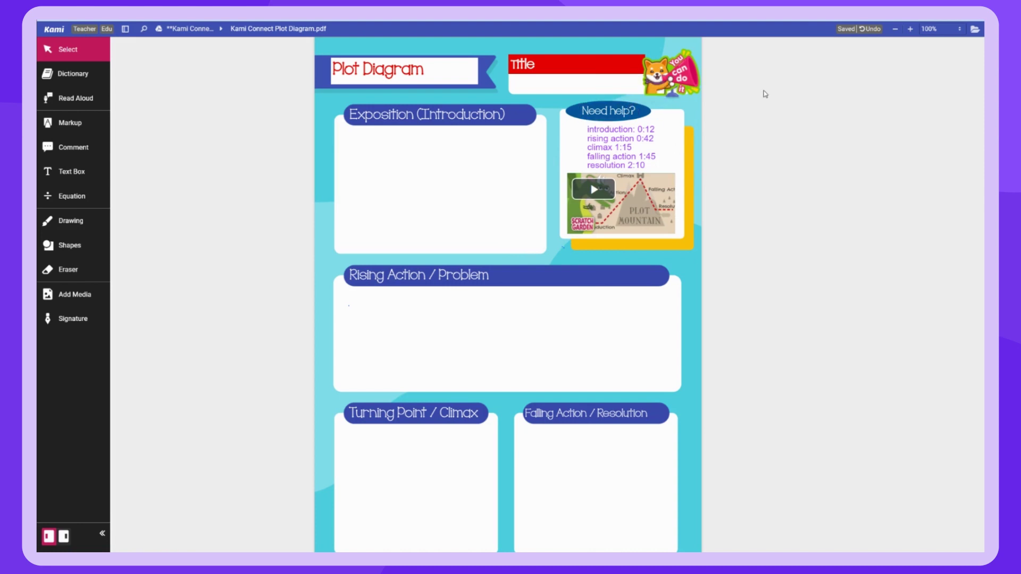
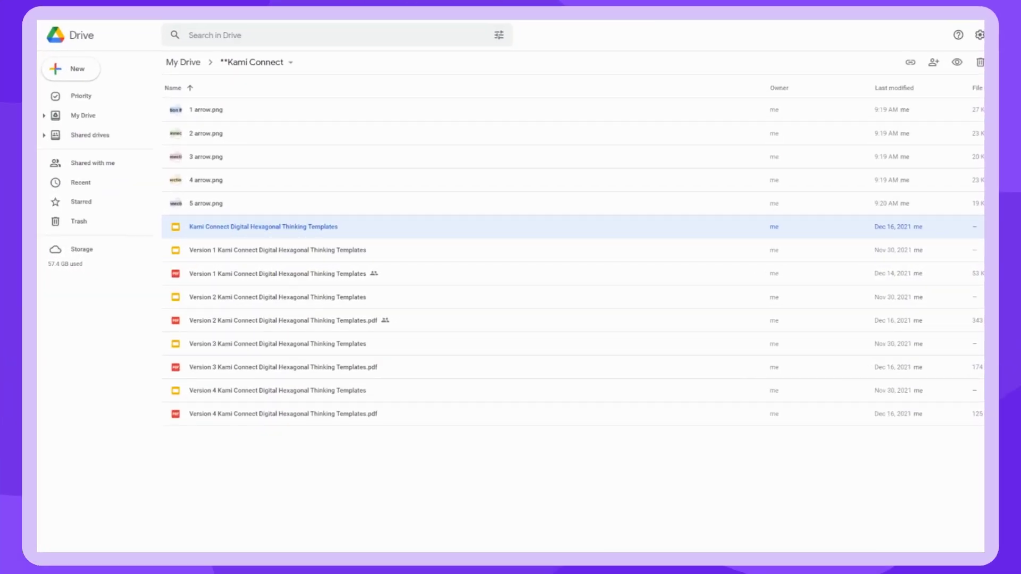
- Open "Kami Connect Digital Hexagonal Thinking Templates" from the **Kami Connect folder in Drive with Annotate with Kami
{"action": "right_click", "coordinate": [296, 231]}
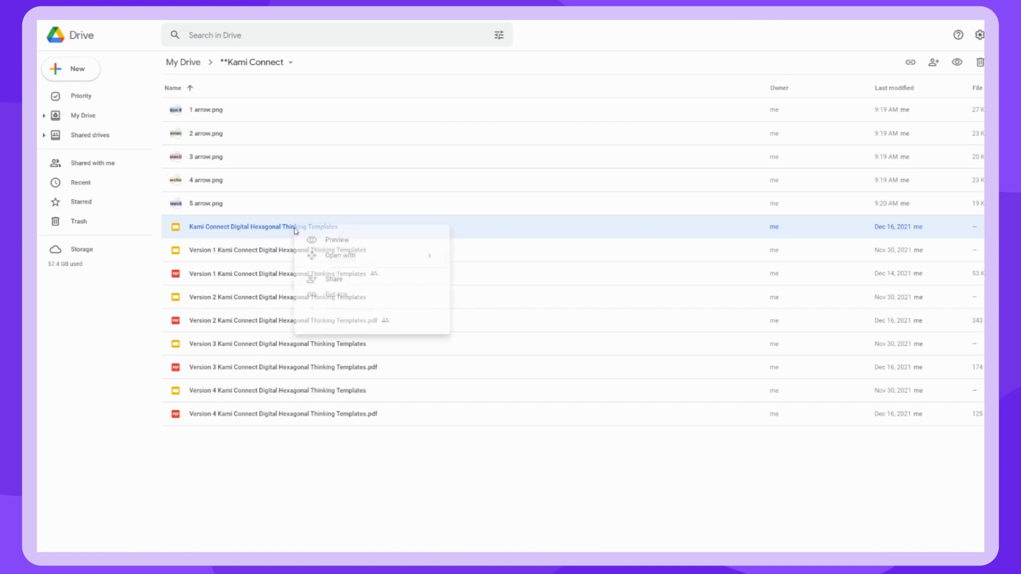
{"action": "mouse_move", "coordinate": [366, 262]}
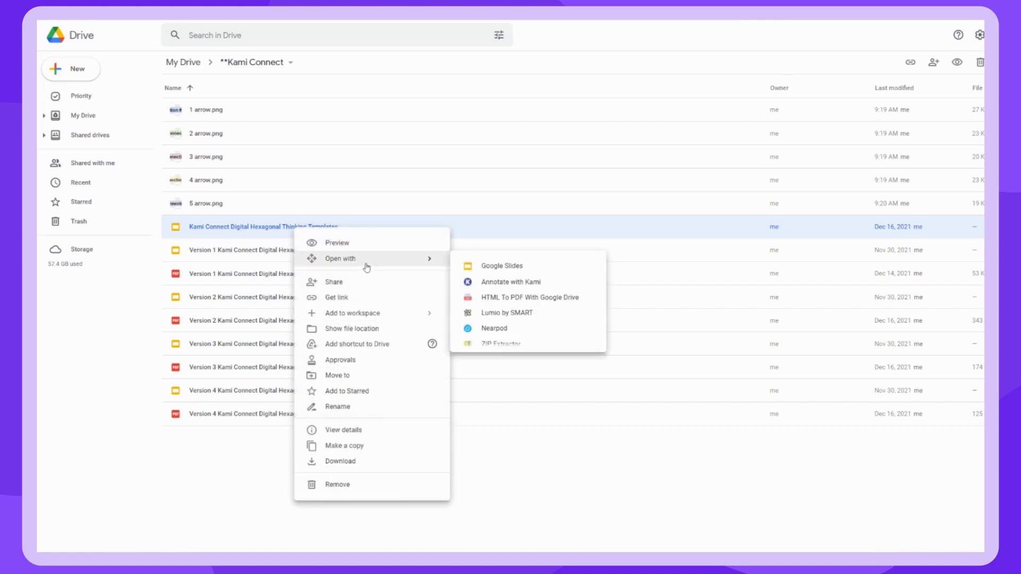
{"action": "left_click", "coordinate": [486, 283]}
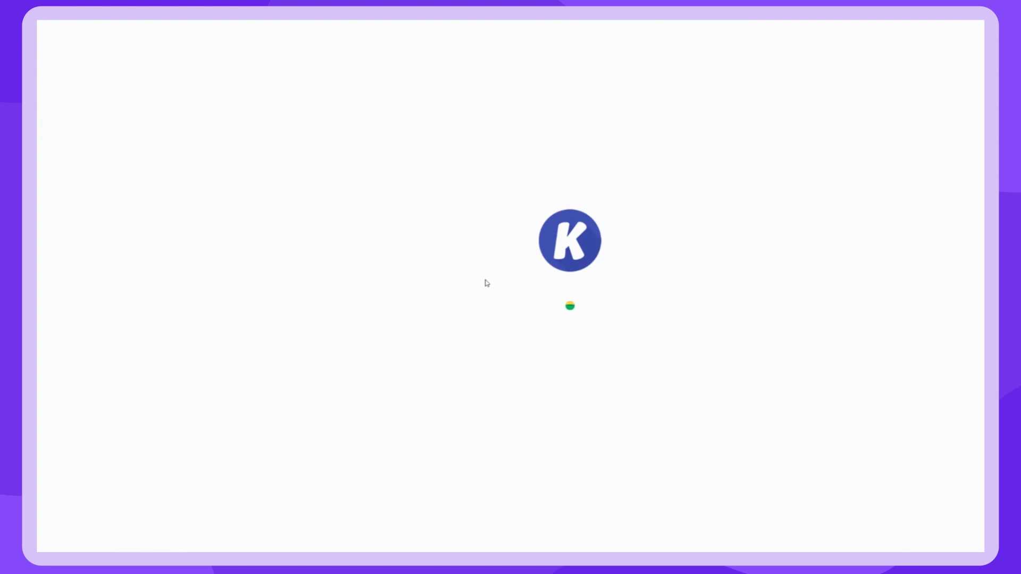
- Go to the Kami home page and choose Google Drive as the source for opening a file
{"action": "left_click", "coordinate": [53, 33]}
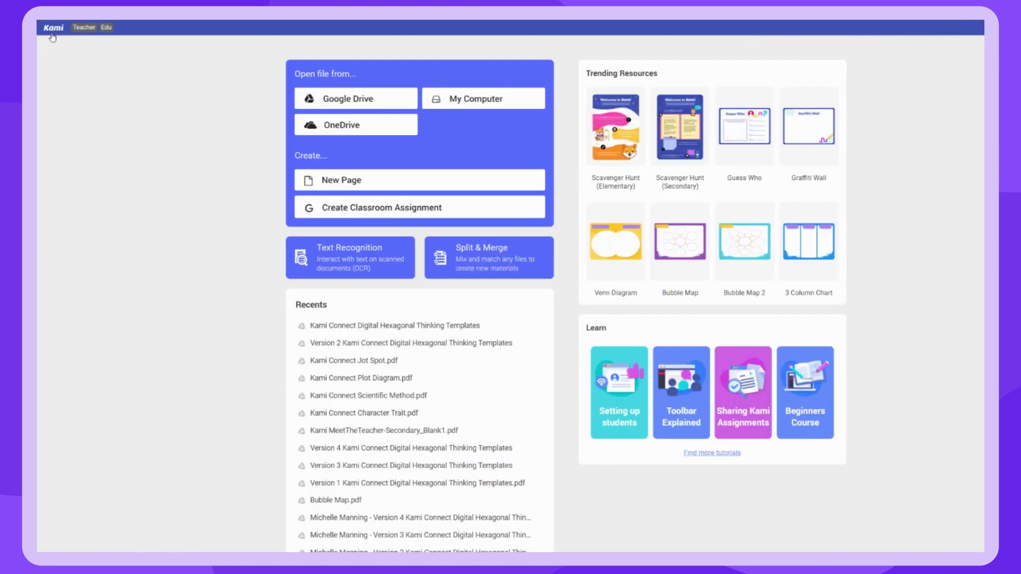
{"action": "left_click", "coordinate": [377, 98]}
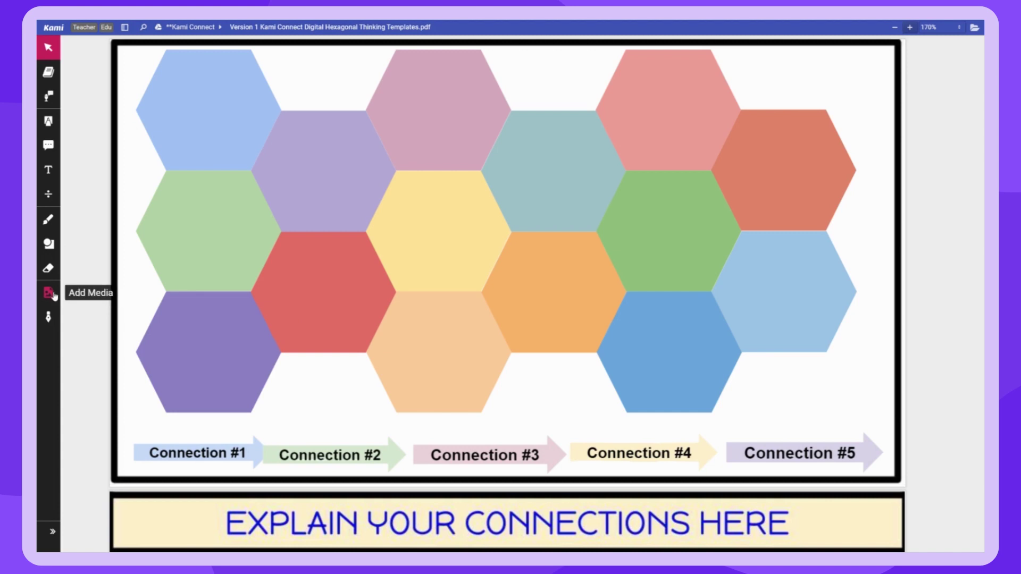
- Move the Connection #1 arrow across the edge between the light green and light purple hexagons
{"action": "left_click", "coordinate": [179, 444]}
{"action": "left_click_drag", "start_coordinate": [180, 443], "coordinate": [247, 185]}
{"action": "left_click", "coordinate": [398, 308]}
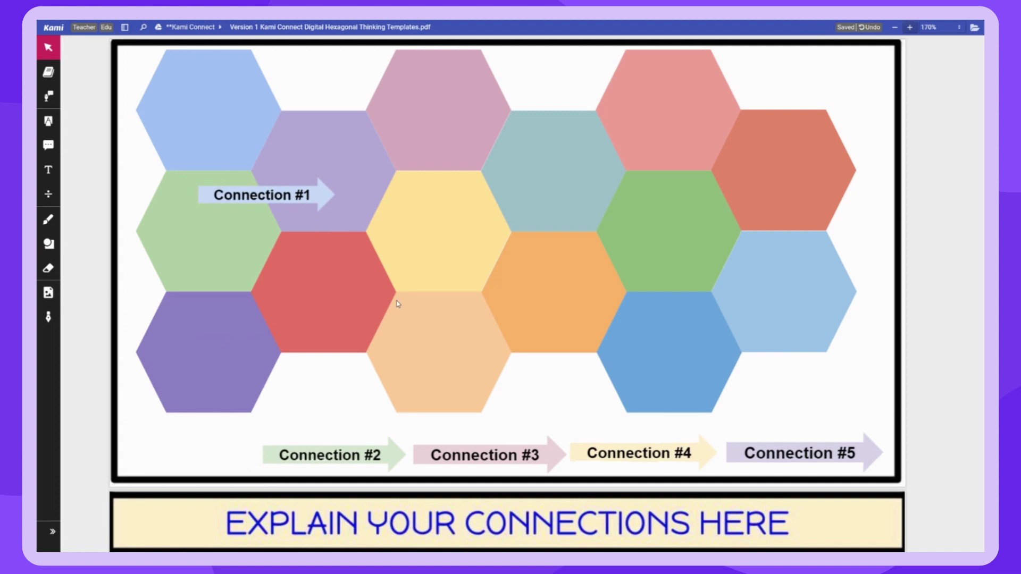
- Shift the Connection #2 arrow slightly up its row and move the Connection #1 arrow onto the lower dark purple hexagon
{"action": "left_click", "coordinate": [363, 456]}
{"action": "mouse_move", "coordinate": [363, 455]}
{"action": "left_mouse_down"}
{"action": "mouse_move", "coordinate": [402, 272]}
{"action": "mouse_move", "coordinate": [369, 305]}
{"action": "mouse_move", "coordinate": [326, 413]}
{"action": "mouse_move", "coordinate": [337, 452]}
{"action": "mouse_move", "coordinate": [358, 445]}
{"action": "left_mouse_up"}
{"action": "left_click", "coordinate": [287, 237]}
{"action": "left_click", "coordinate": [325, 203]}
{"action": "left_click_drag", "start_coordinate": [326, 201], "coordinate": [268, 392]}
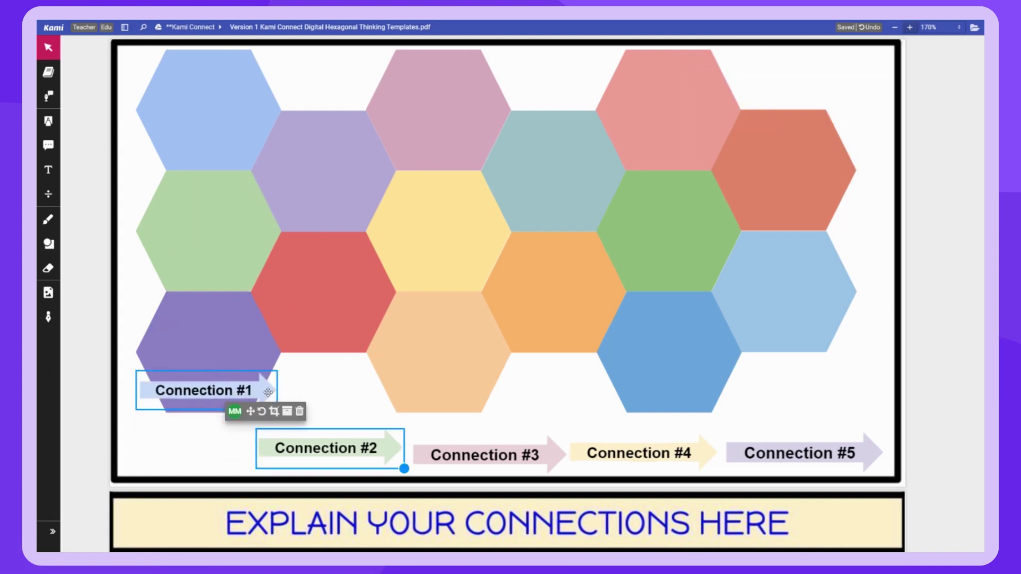
{"action": "left_click", "coordinate": [229, 316]}
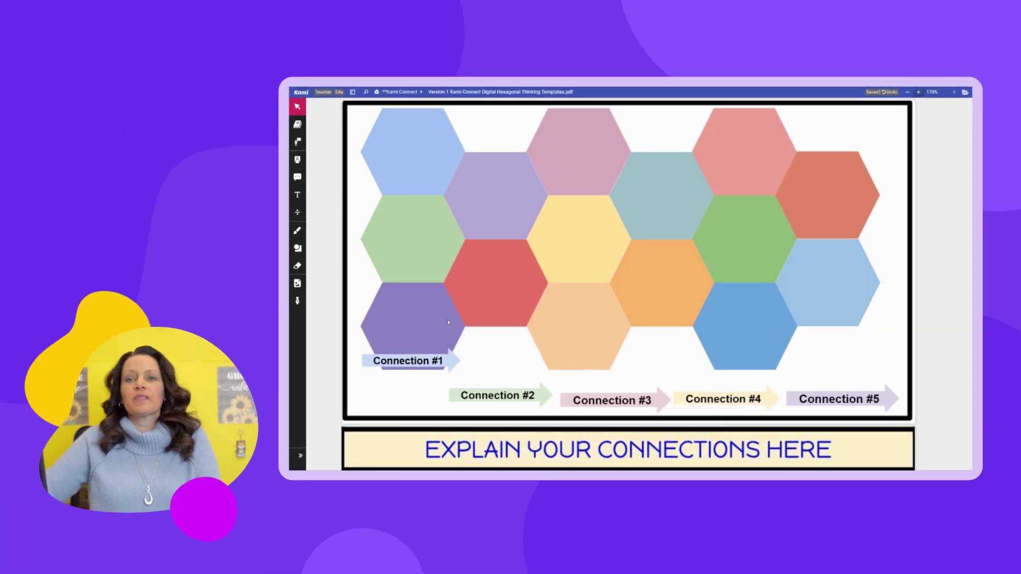
- Examine the "Explain your connections here" section with its blank hexagons and arrows
{"action": "scroll", "coordinate": [448, 322], "scroll_direction": "down", "scroll_amount": 6}
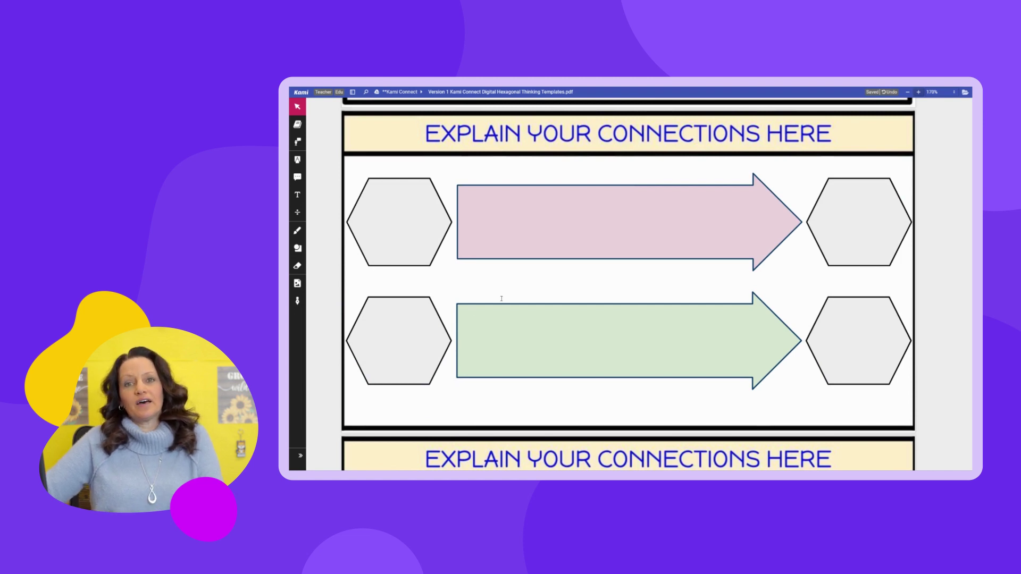
{"action": "scroll", "coordinate": [501, 298], "scroll_direction": "up", "scroll_amount": 1}
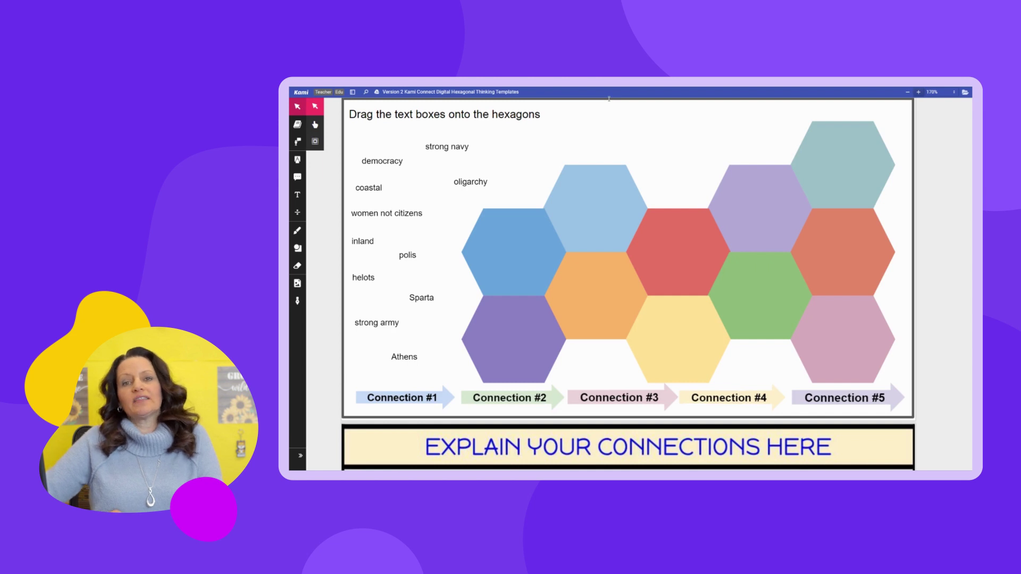
- In the Version 2 template, place "oligarchy" on the light blue hexagon and "strong navy" on the red hexagon
{"action": "left_click", "coordinate": [474, 184]}
{"action": "left_click_drag", "start_coordinate": [473, 176], "coordinate": [598, 200]}
{"action": "left_click", "coordinate": [447, 140]}
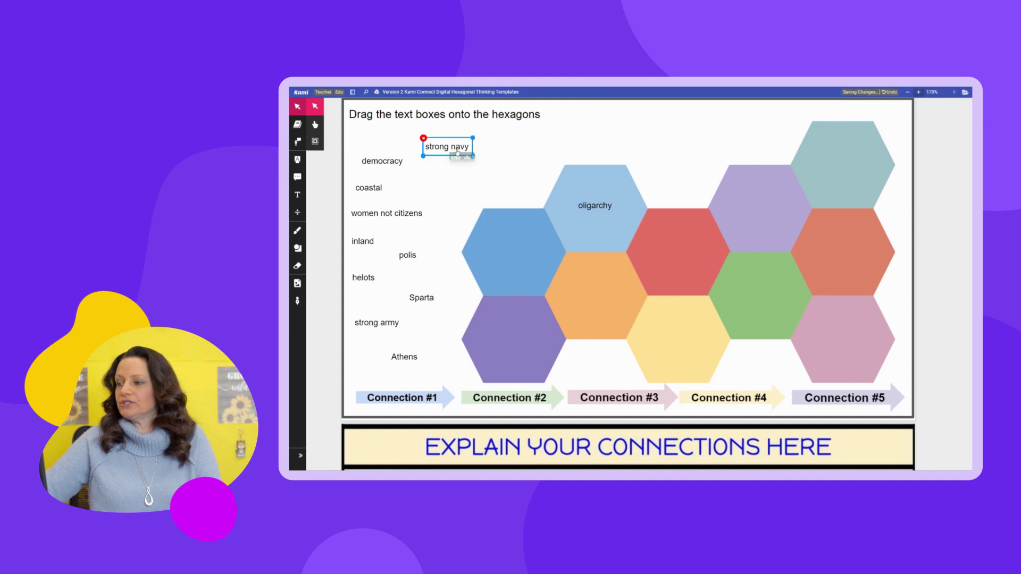
{"action": "left_click_drag", "start_coordinate": [448, 139], "coordinate": [680, 240]}
- Place the Connection #1 arrow across the light blue and red hexagons to link "oligarchy" with "strong navy"
{"action": "left_click", "coordinate": [393, 397]}
{"action": "left_click_drag", "start_coordinate": [393, 397], "coordinate": [616, 230]}
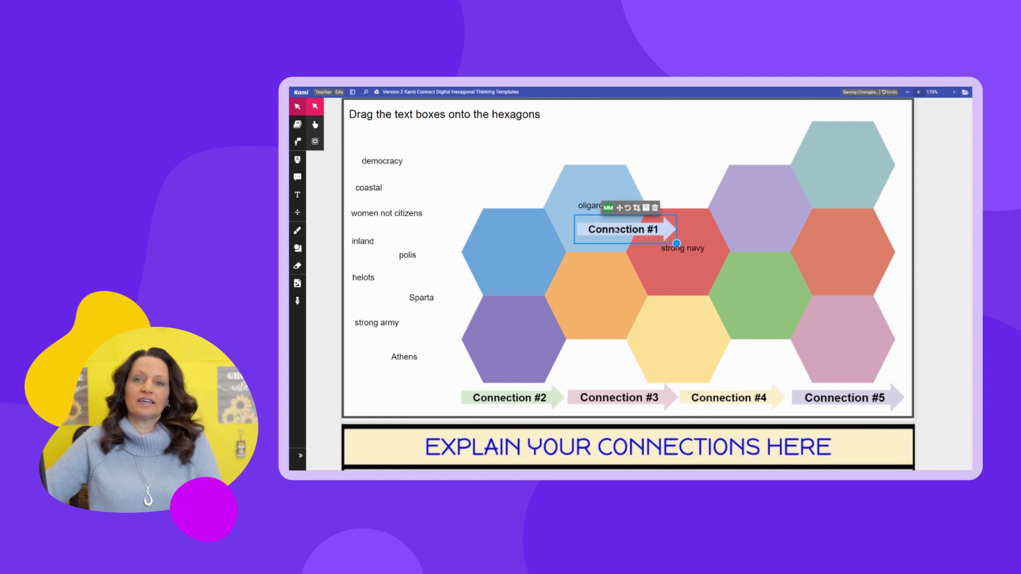